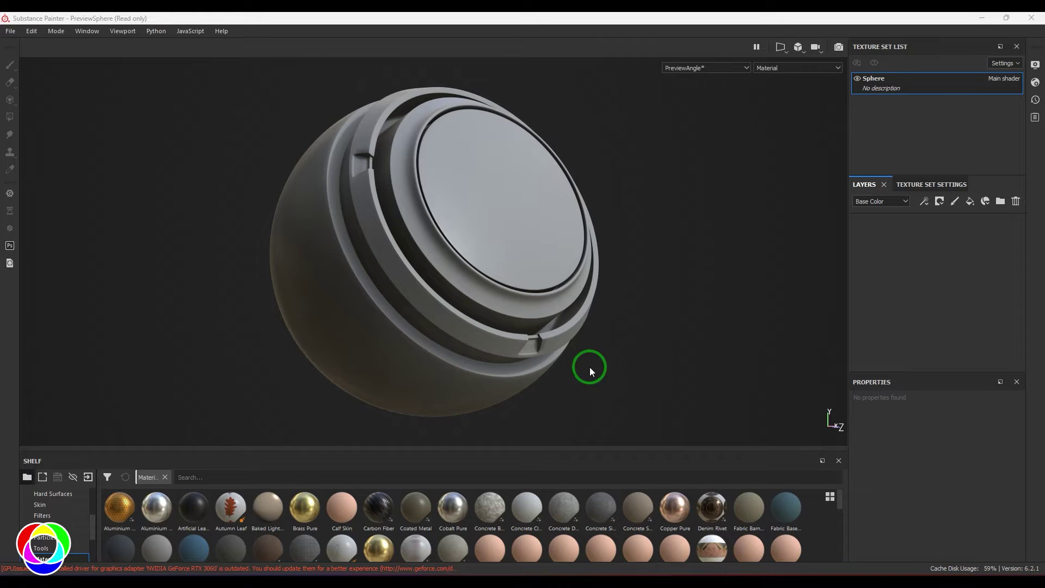
# Add a fill layer and set its Metallic to about 0.77 and Roughness to about 0.31
pyautogui.click(970, 201)
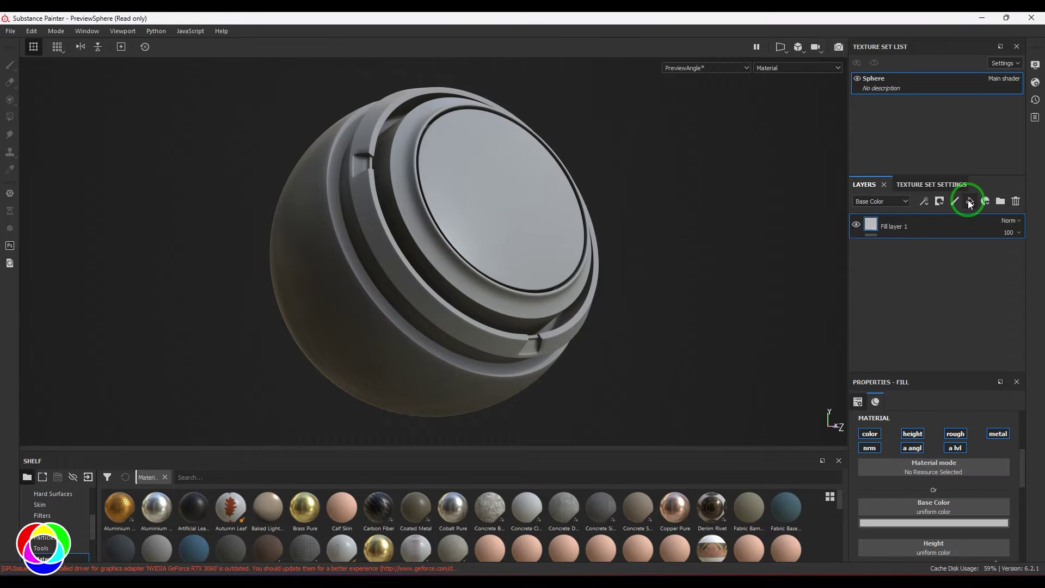
pyautogui.scroll(-4, 923, 514)
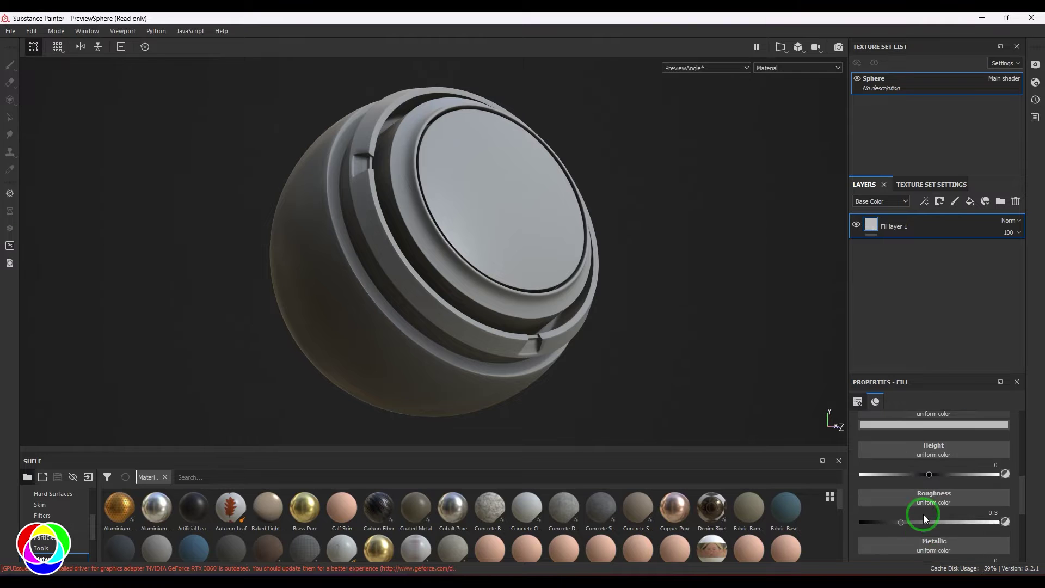
pyautogui.moveTo(876, 504); pyautogui.dragTo(950, 501)
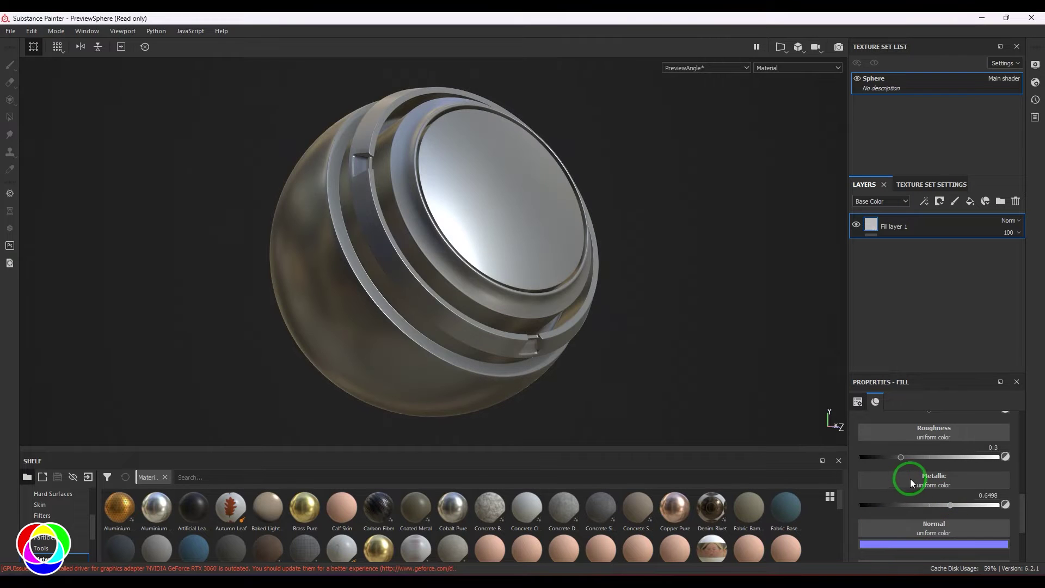
pyautogui.click(930, 456)
pyautogui.moveTo(930, 457); pyautogui.dragTo(897, 461)
pyautogui.moveTo(952, 514); pyautogui.dragTo(968, 502)
pyautogui.moveTo(898, 457); pyautogui.dragTo(910, 461)
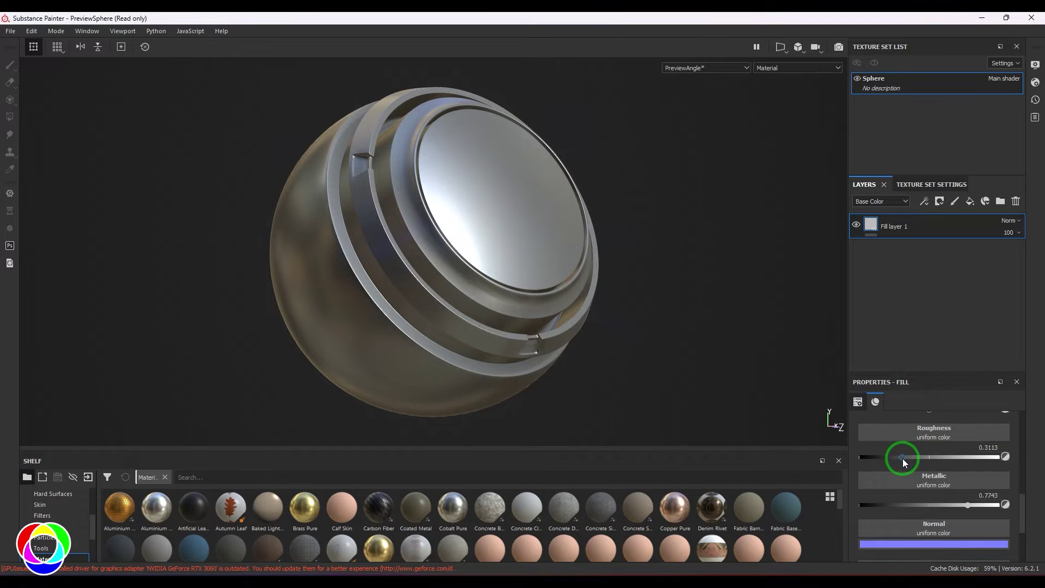
# Add a MatFinish Brushed Linear filter to Fill layer 1 and orbit to inspect the streaks
pyautogui.click(924, 201)
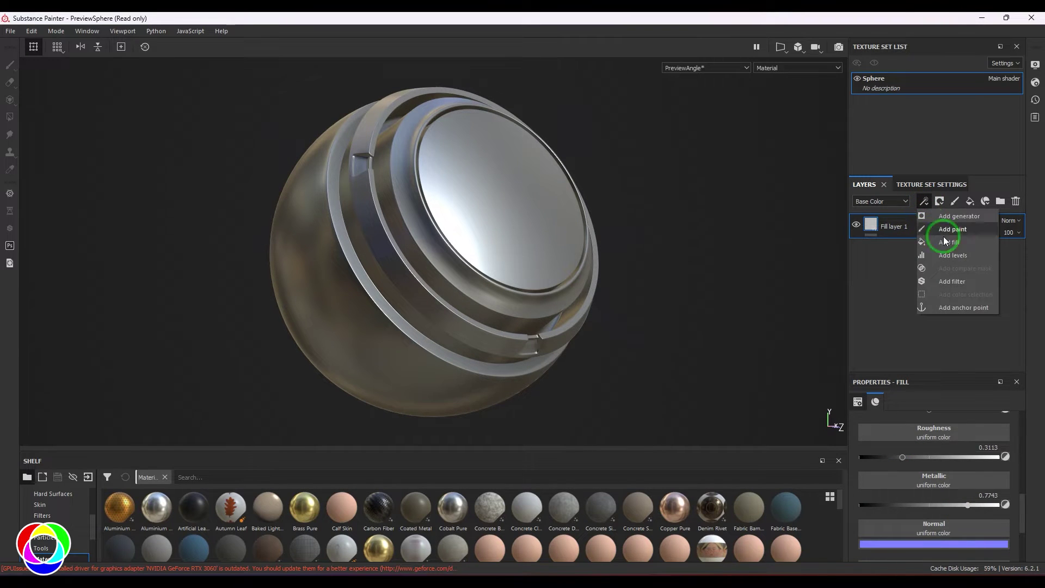
pyautogui.click(952, 281)
pyautogui.click(923, 445)
pyautogui.scroll(-3, 955, 493)
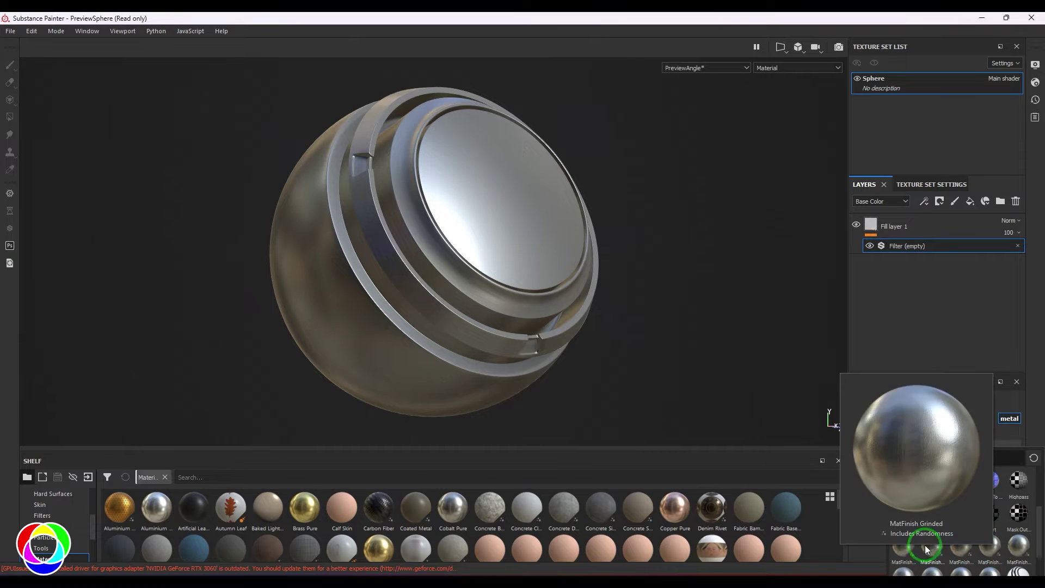
pyautogui.click(909, 547)
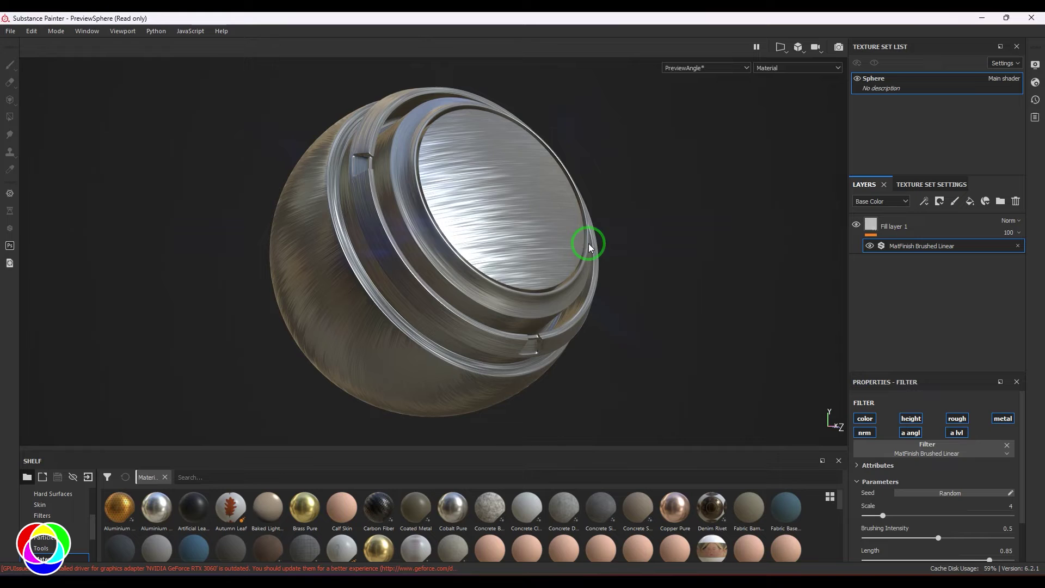
pyautogui.keyDown('alt'); pyautogui.moveTo(588, 247); pyautogui.dragTo(435, 290); pyautogui.keyUp('alt')
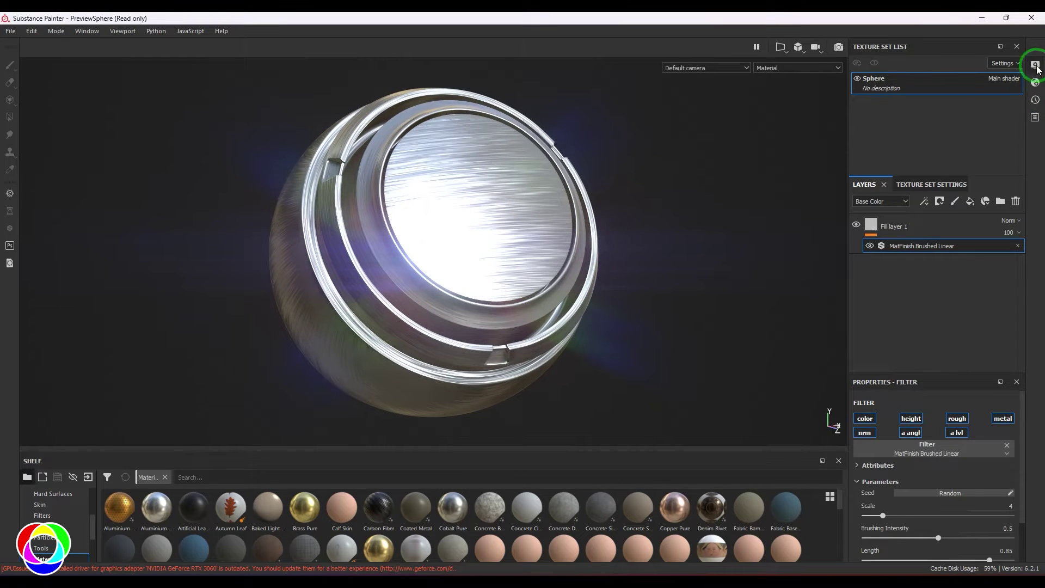
# Turn off Glare and Vignette in the viewport Display Settings
pyautogui.click(1037, 65)
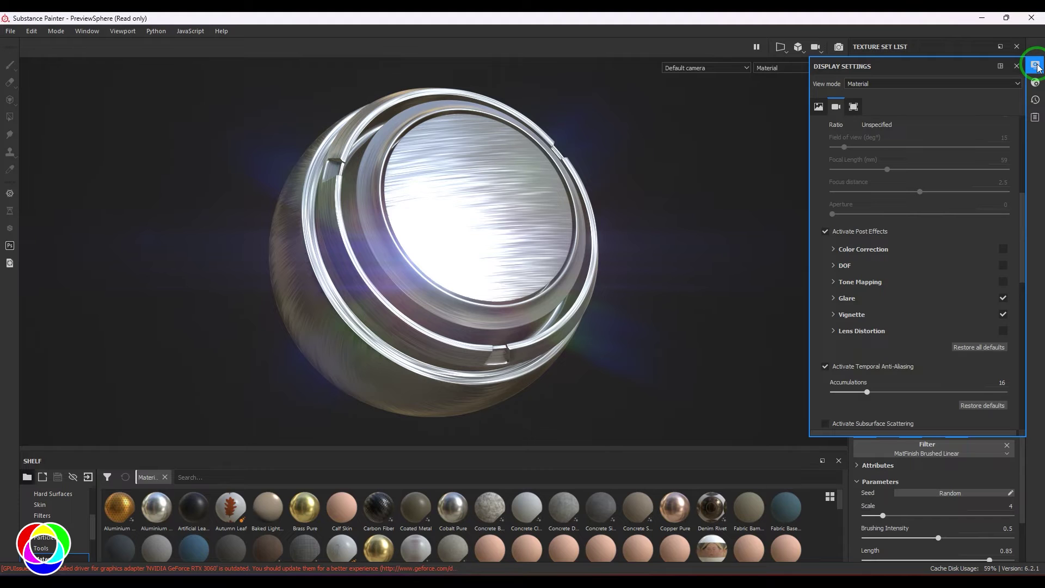
pyautogui.click(1004, 314)
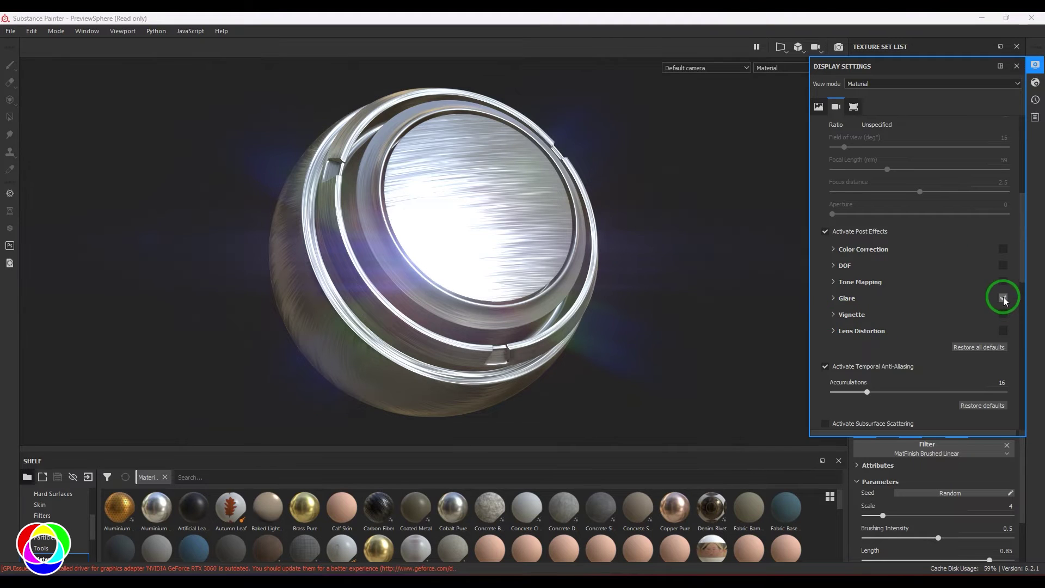
pyautogui.click(1003, 298)
pyautogui.click(1036, 66)
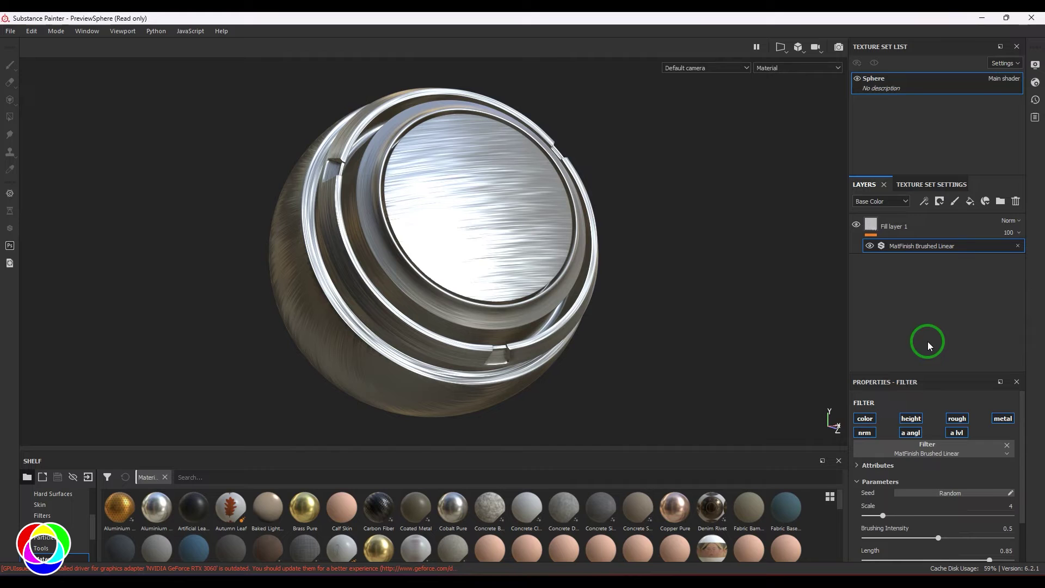
# Raise Fill layer 1's Roughness to about 0.42, lower Metallic to about 0.61, and darken its base colour
pyautogui.scroll(-1, 907, 497)
pyautogui.scroll(1, 912, 485)
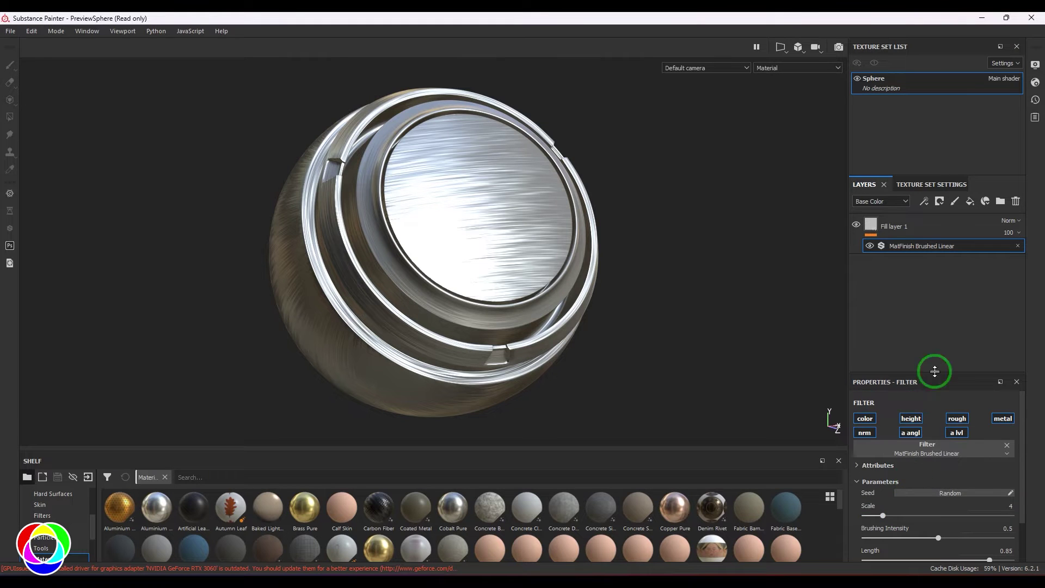
pyautogui.click(896, 226)
pyautogui.scroll(-3, 959, 515)
pyautogui.moveTo(903, 457); pyautogui.dragTo(919, 457)
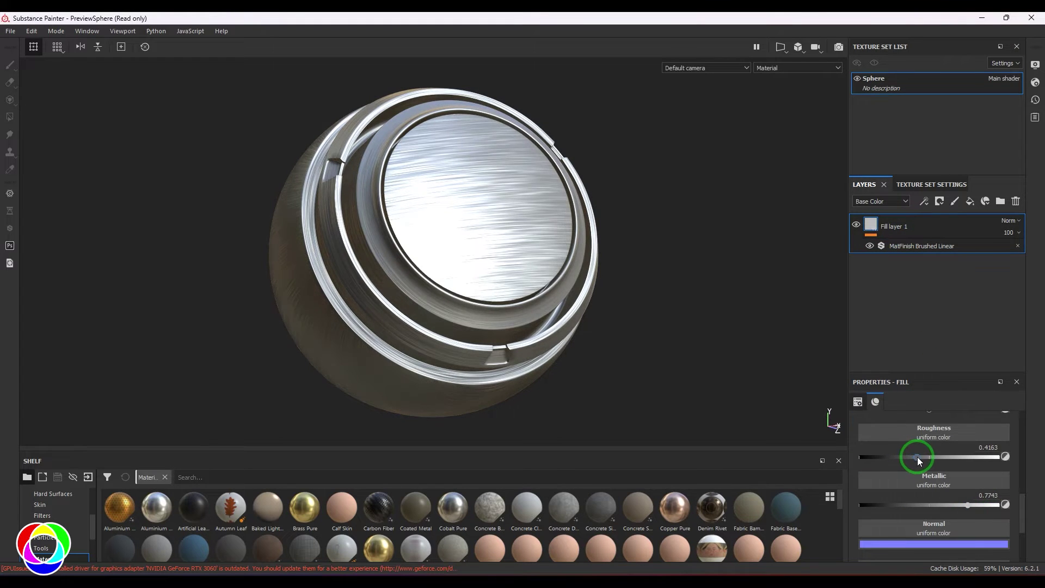
pyautogui.moveTo(980, 507); pyautogui.dragTo(946, 510)
pyautogui.scroll(3, 927, 452)
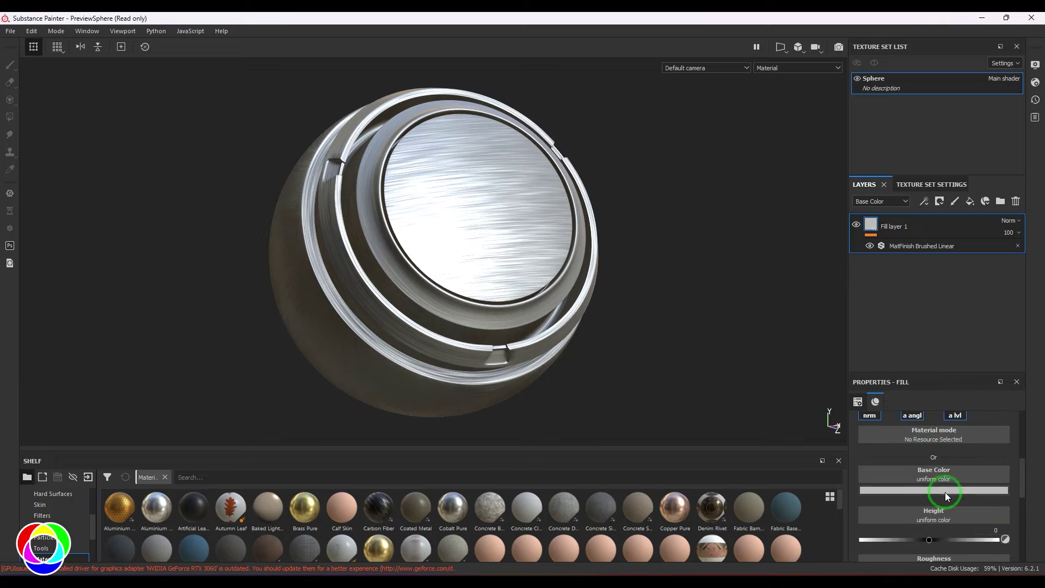
pyautogui.click(945, 492)
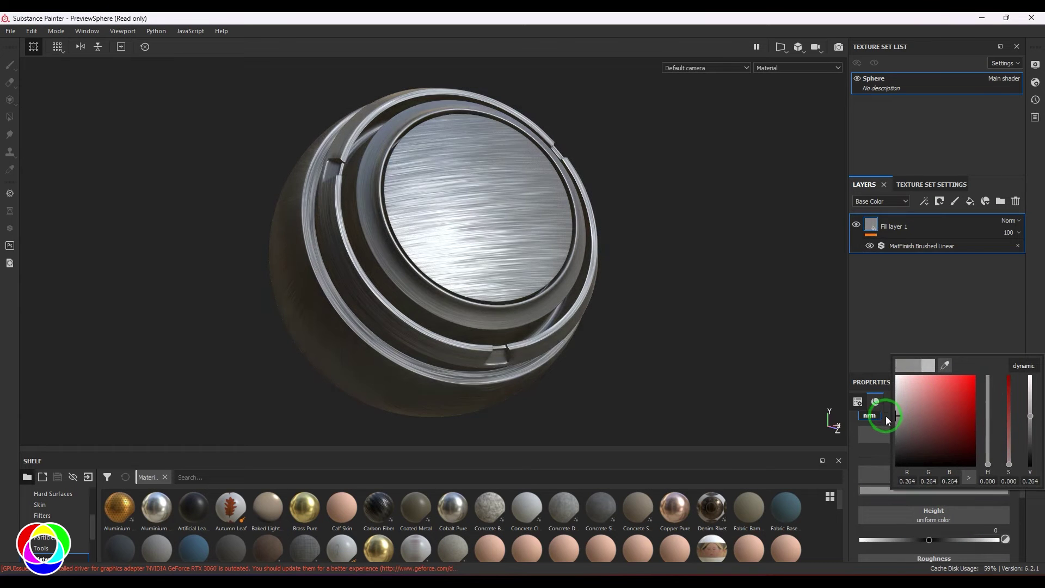
pyautogui.click(1027, 325)
pyautogui.scroll(-3, 934, 457)
# Lower the Brushed Linear filter's Brushing Intensity to 0.15, trying Scale values 3 and 9
pyautogui.click(911, 246)
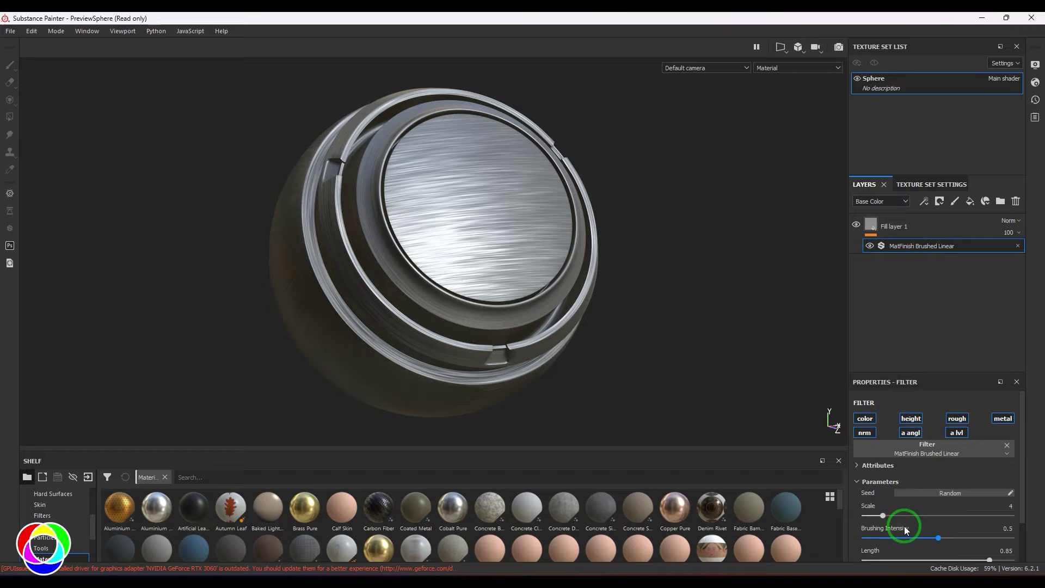
pyautogui.moveTo(906, 538); pyautogui.dragTo(876, 539)
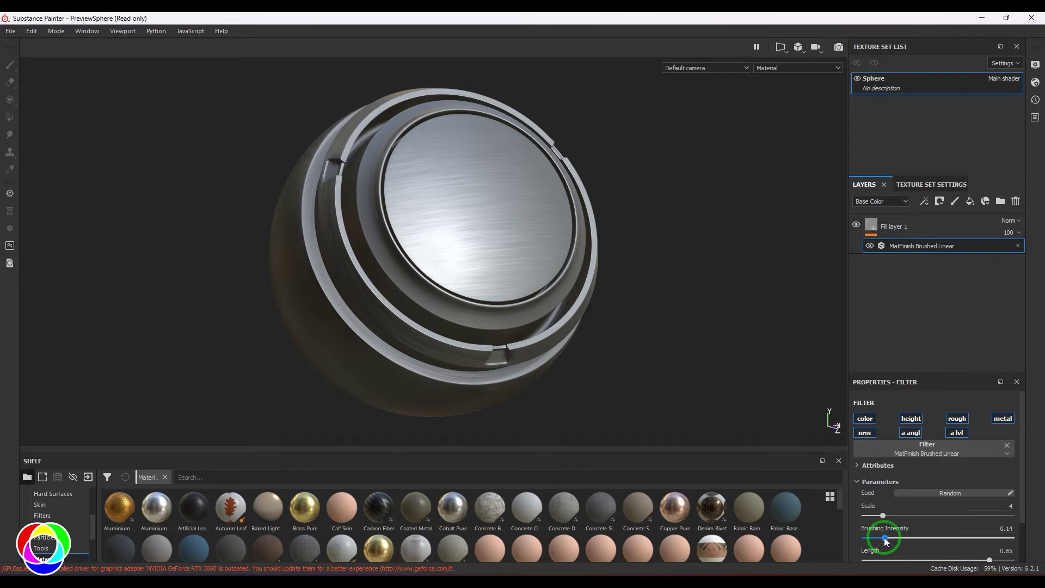
pyautogui.moveTo(572, 381)
pyautogui.keyDown('alt'); pyautogui.mouseDown()
pyautogui.moveTo(408, 321)
pyautogui.moveTo(481, 321)
pyautogui.moveTo(759, 259)
pyautogui.moveTo(663, 301)
pyautogui.moveTo(730, 305)
pyautogui.moveTo(612, 321)
pyautogui.moveTo(651, 318)
pyautogui.mouseUp(); pyautogui.keyUp('alt')
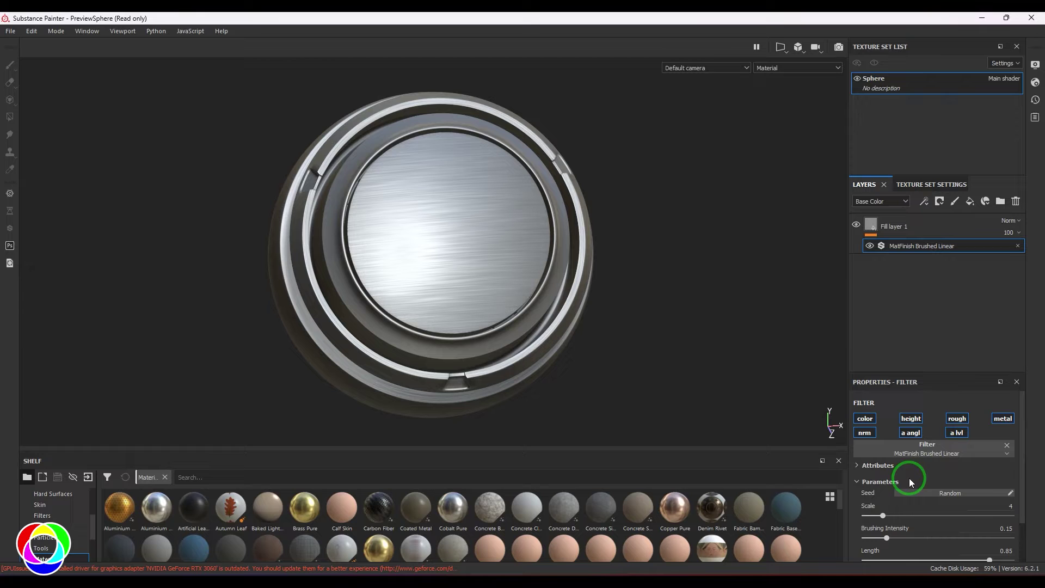
pyautogui.moveTo(887, 508)
pyautogui.mouseDown()
pyautogui.moveTo(914, 515)
pyautogui.moveTo(884, 513)
pyautogui.moveTo(889, 520)
pyautogui.moveTo(905, 515)
pyautogui.mouseUp()
pyautogui.moveTo(621, 340)
pyautogui.keyDown('alt'); pyautogui.mouseDown()
pyautogui.moveTo(590, 308)
pyautogui.moveTo(621, 349)
pyautogui.mouseUp(); pyautogui.keyUp('alt')
# Set the brushing Scale to 5, Length to 0.23 and Rotation to 38
pyautogui.scroll(-2, 956, 522)
pyautogui.moveTo(950, 513)
pyautogui.mouseDown()
pyautogui.moveTo(894, 511)
pyautogui.moveTo(930, 513)
pyautogui.mouseUp()
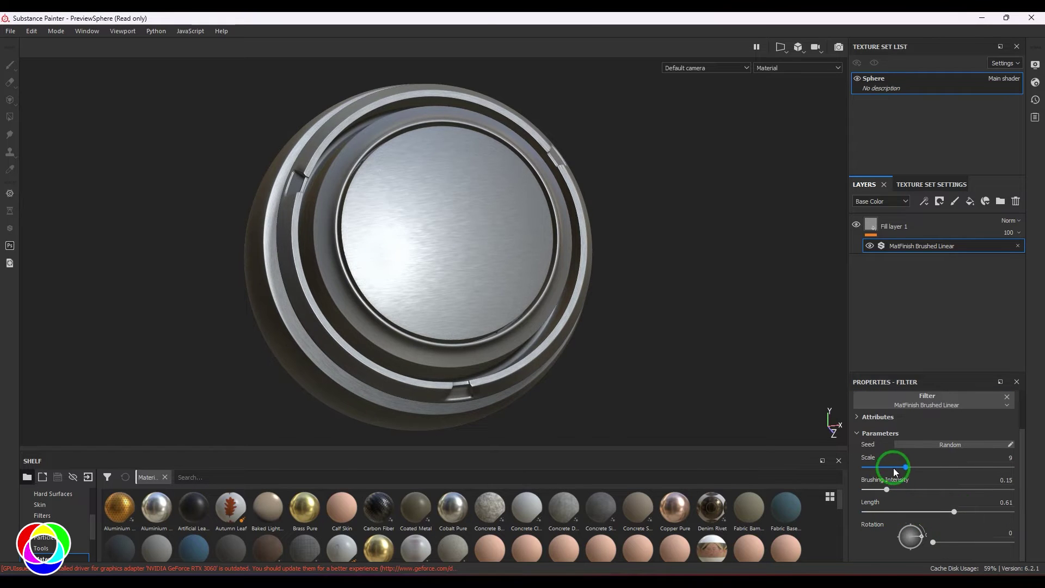
pyautogui.moveTo(889, 478); pyautogui.dragTo(884, 477)
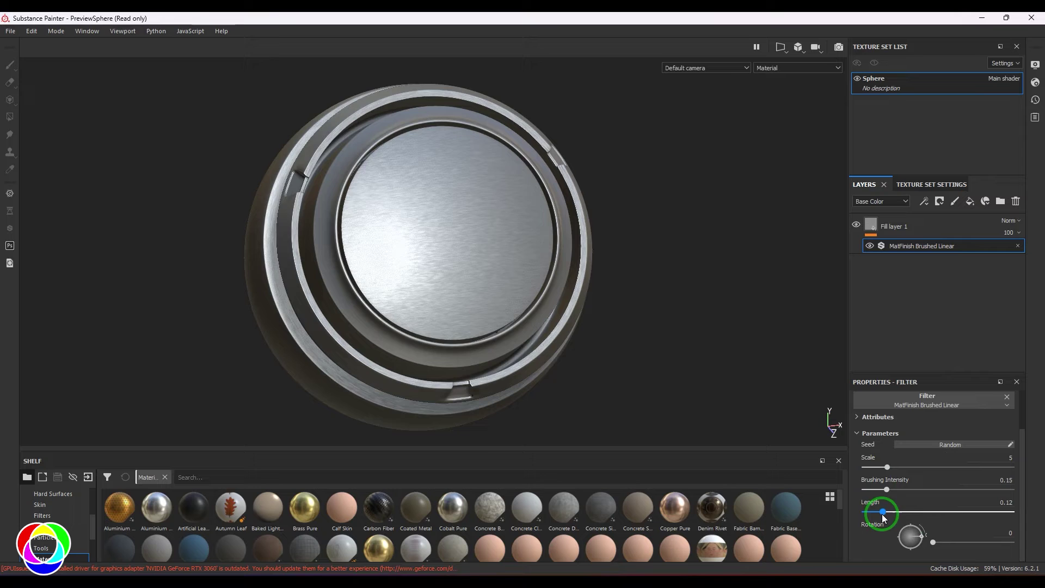
pyautogui.moveTo(883, 517); pyautogui.dragTo(899, 511)
pyautogui.keyDown('alt'); pyautogui.moveTo(733, 441); pyautogui.dragTo(691, 366, button='right'); pyautogui.keyUp('alt')
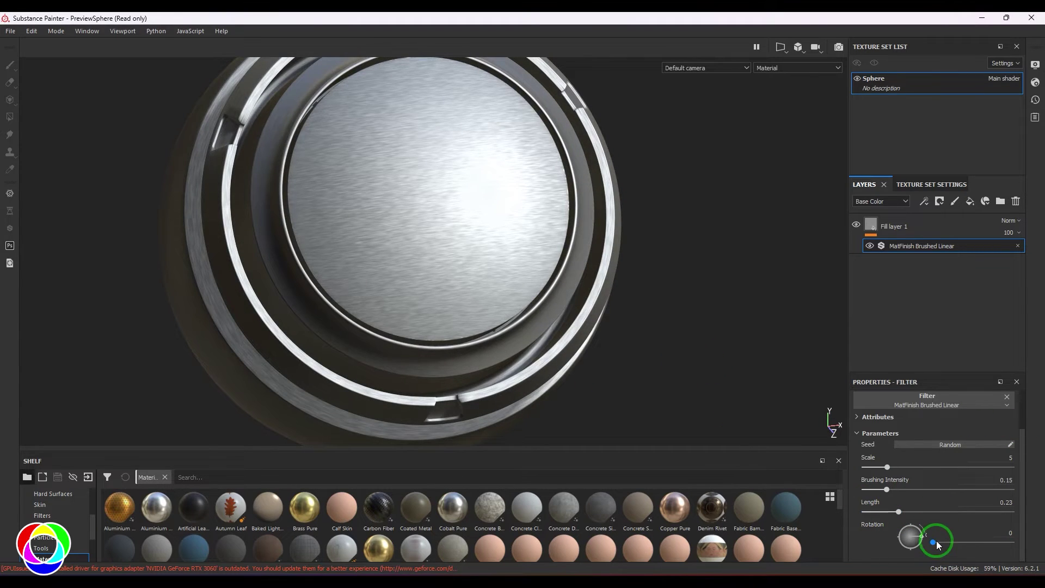
pyautogui.moveTo(937, 542); pyautogui.dragTo(940, 542)
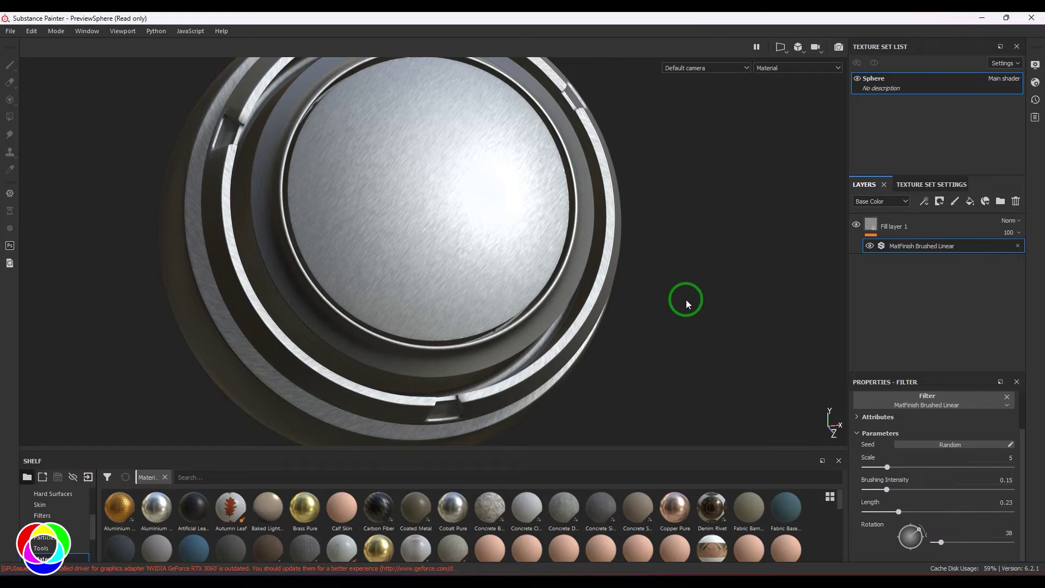
pyautogui.keyDown('alt'); pyautogui.moveTo(687, 304); pyautogui.dragTo(647, 323); pyautogui.keyUp('alt')
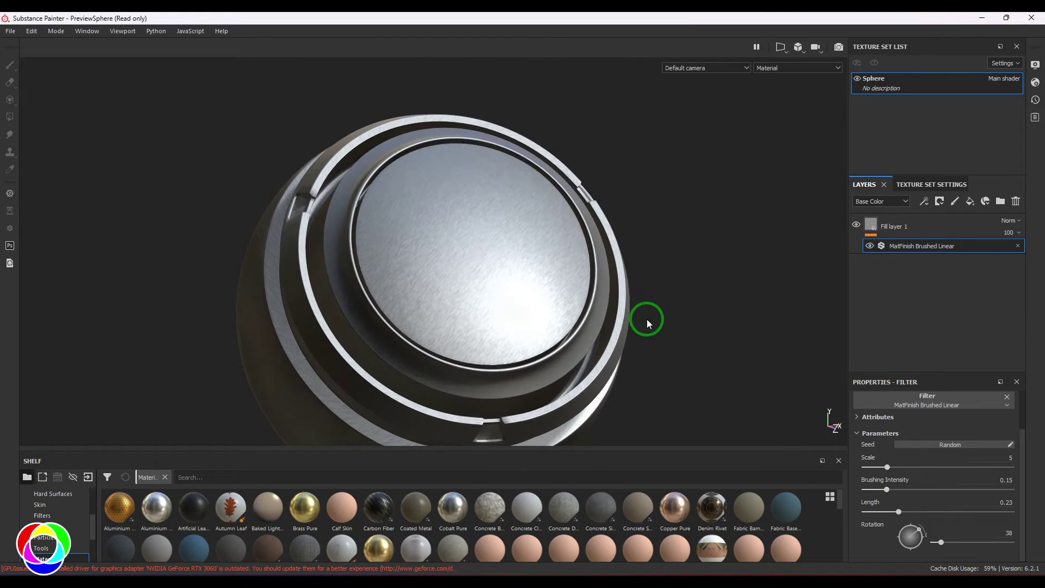
# Swap the filter to MatFinish Galvanized with Flakes Intensity 0.2 and Scale 11
pyautogui.click(932, 403)
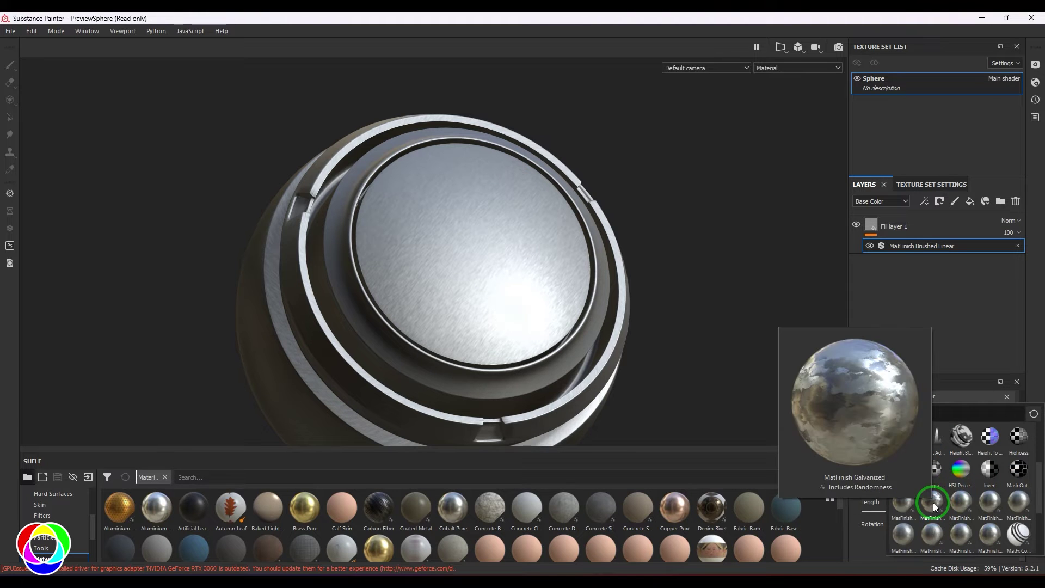
pyautogui.click(933, 503)
pyautogui.keyDown('alt'); pyautogui.moveTo(718, 319); pyautogui.dragTo(684, 340); pyautogui.keyUp('alt')
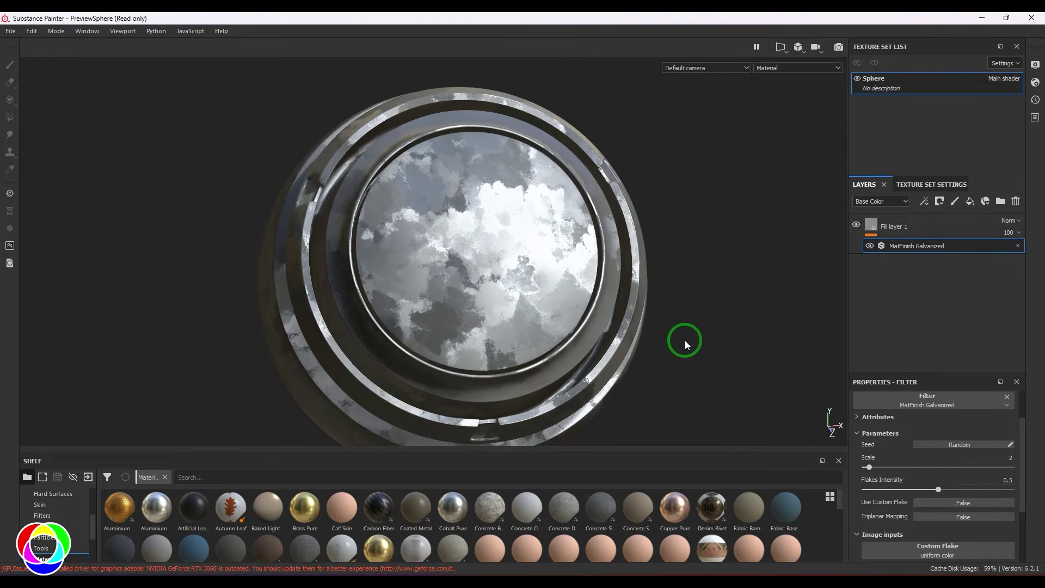
pyautogui.moveTo(906, 488); pyautogui.dragTo(913, 467)
pyautogui.keyDown('alt'); pyautogui.moveTo(759, 366); pyautogui.dragTo(620, 282); pyautogui.keyUp('alt')
pyautogui.scroll(5, 619, 292)
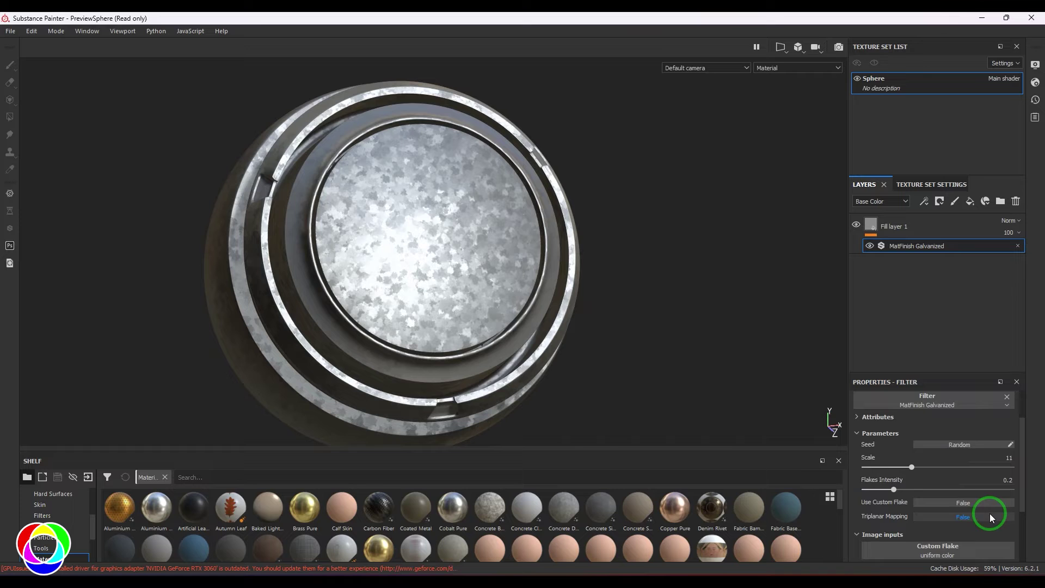
pyautogui.scroll(-3, 992, 506)
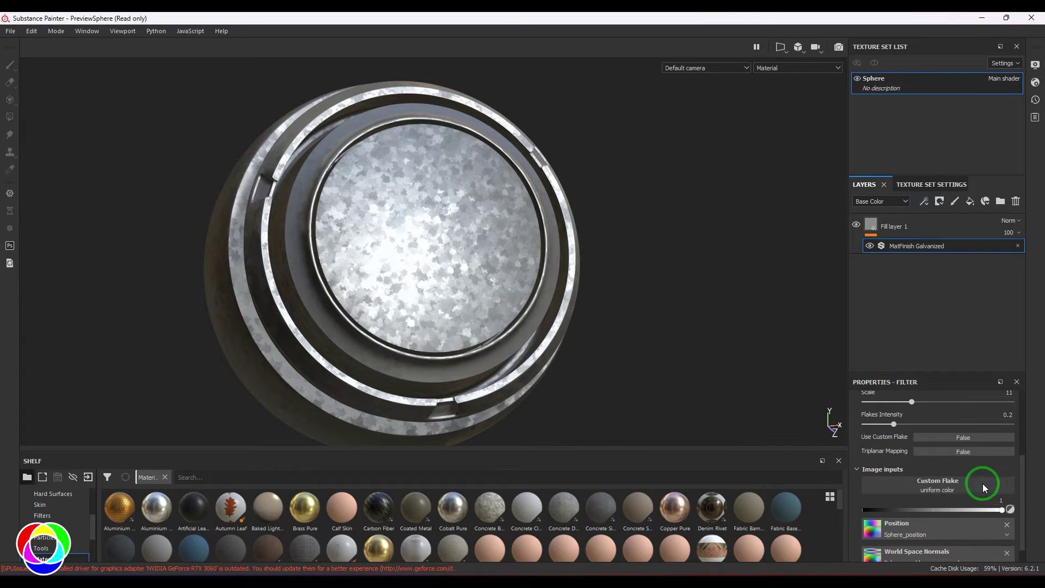
pyautogui.scroll(3, 995, 490)
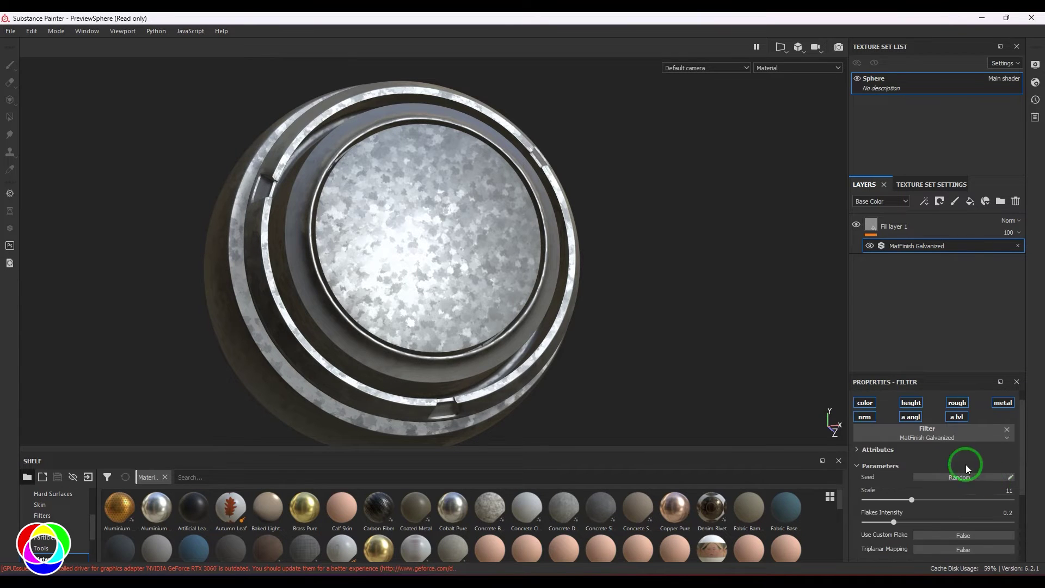
# Replace the filter with MatFinish Grainy at Scale 3 and Grain Intensity 0.16
pyautogui.click(954, 442)
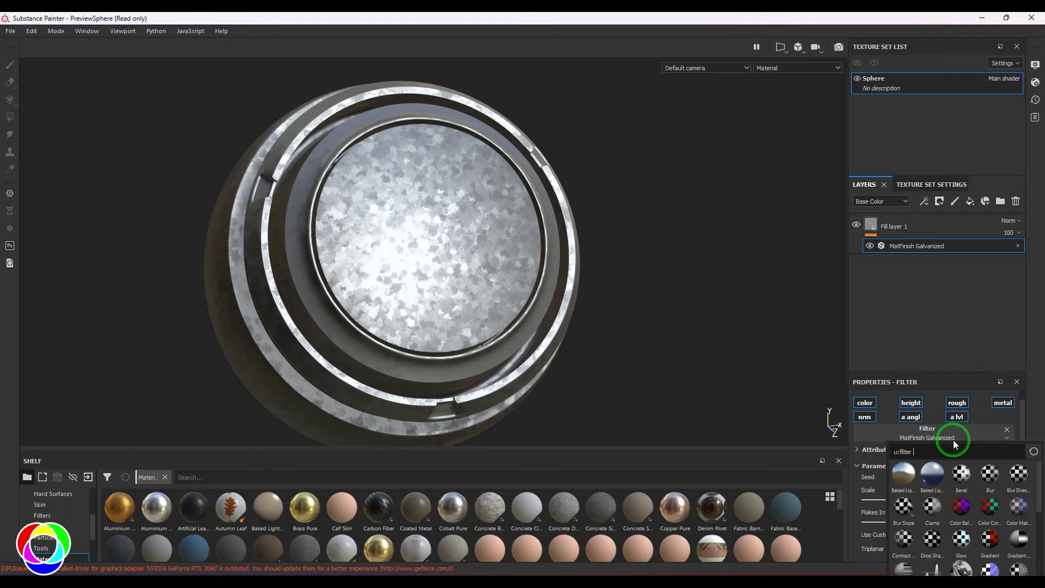
pyautogui.scroll(-3, 989, 538)
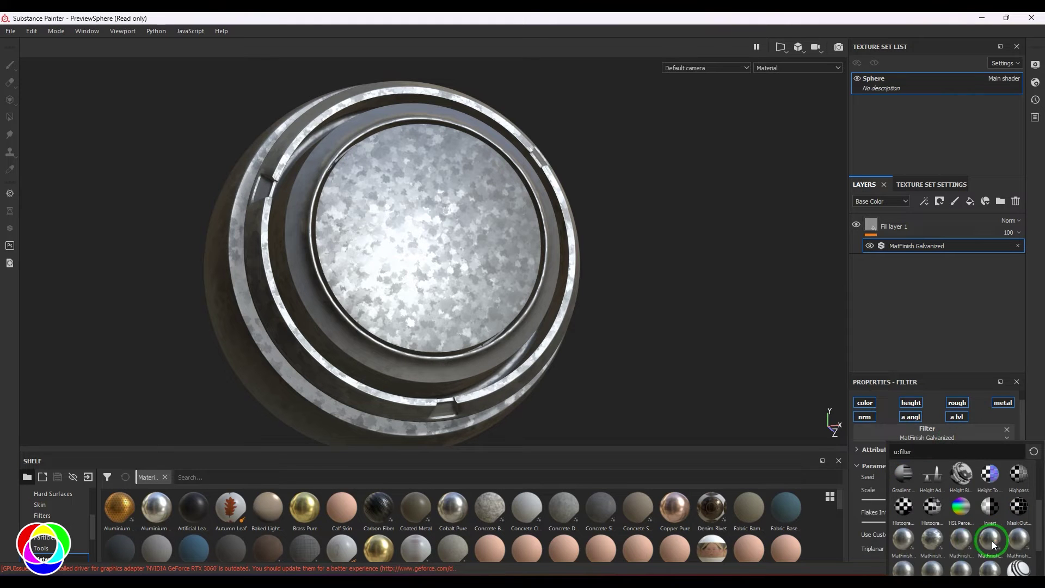
pyautogui.click(962, 538)
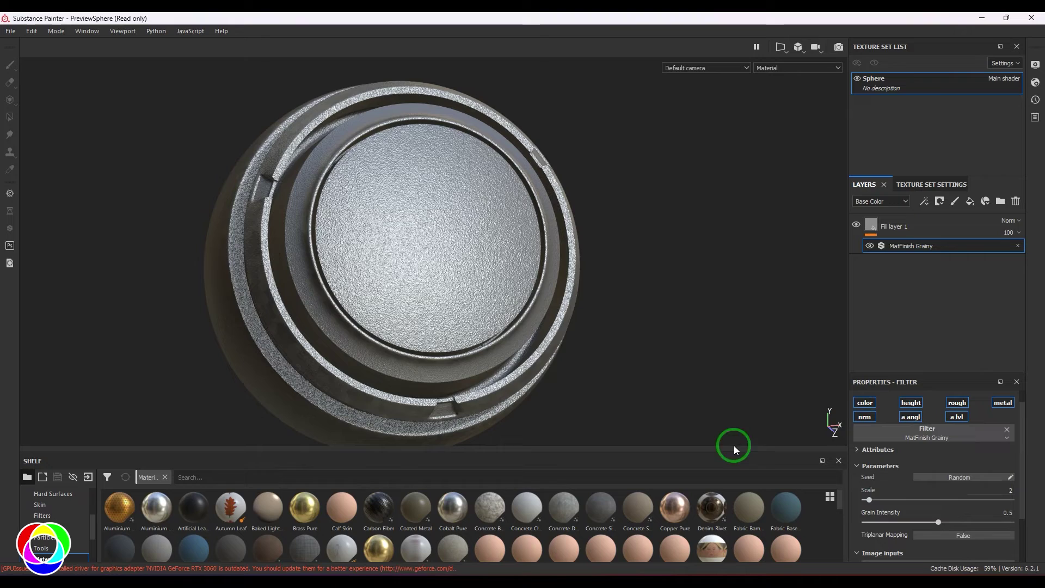
pyautogui.moveTo(883, 500); pyautogui.dragTo(872, 523)
pyautogui.keyDown('alt'); pyautogui.moveTo(714, 304); pyautogui.dragTo(628, 316); pyautogui.keyUp('alt')
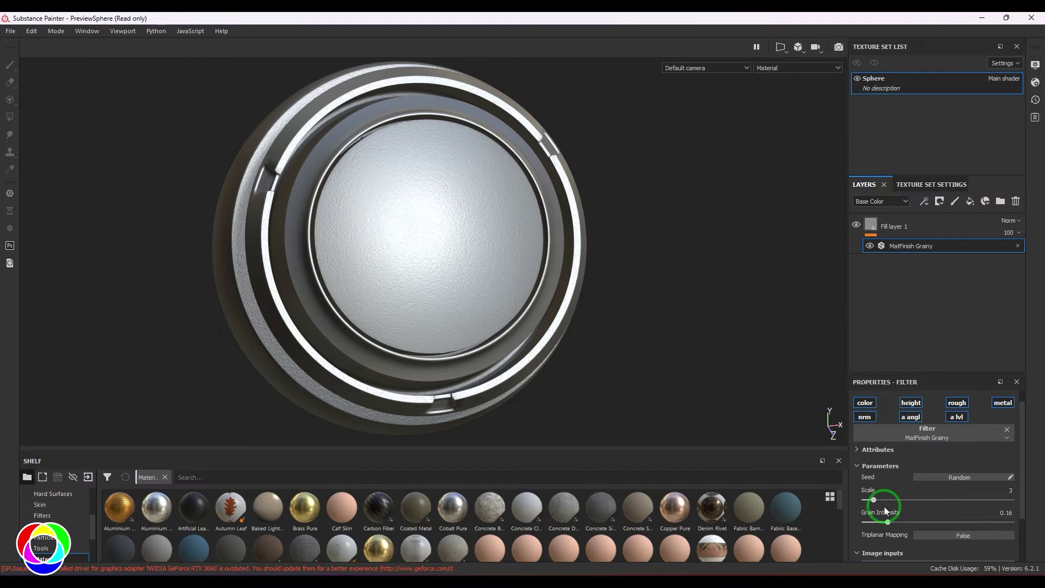
pyautogui.scroll(-1, 926, 509)
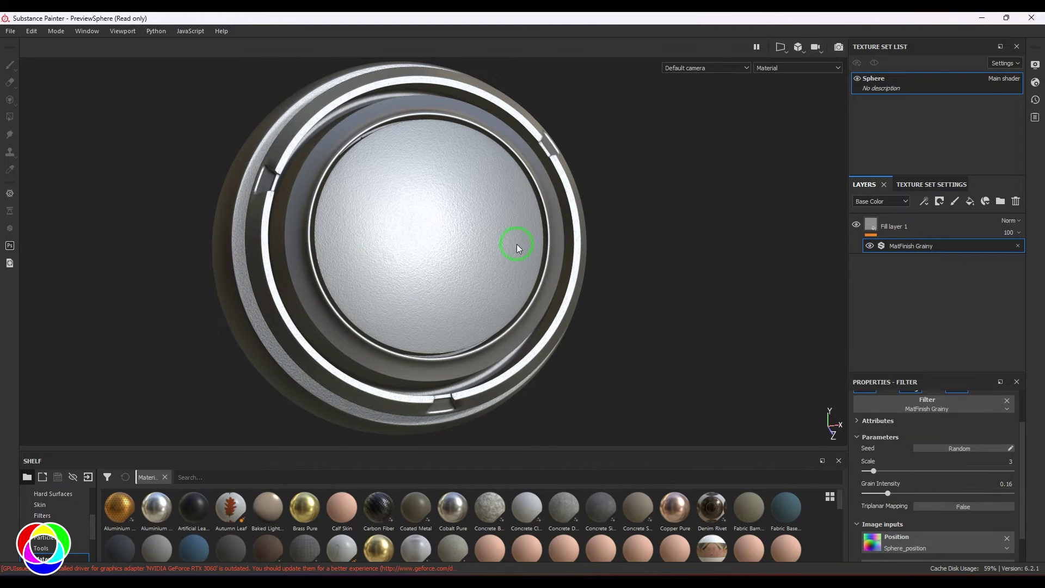
pyautogui.keyDown('alt'); pyautogui.moveTo(518, 245); pyautogui.dragTo(940, 522); pyautogui.keyUp('alt')
pyautogui.scroll(2, 964, 488)
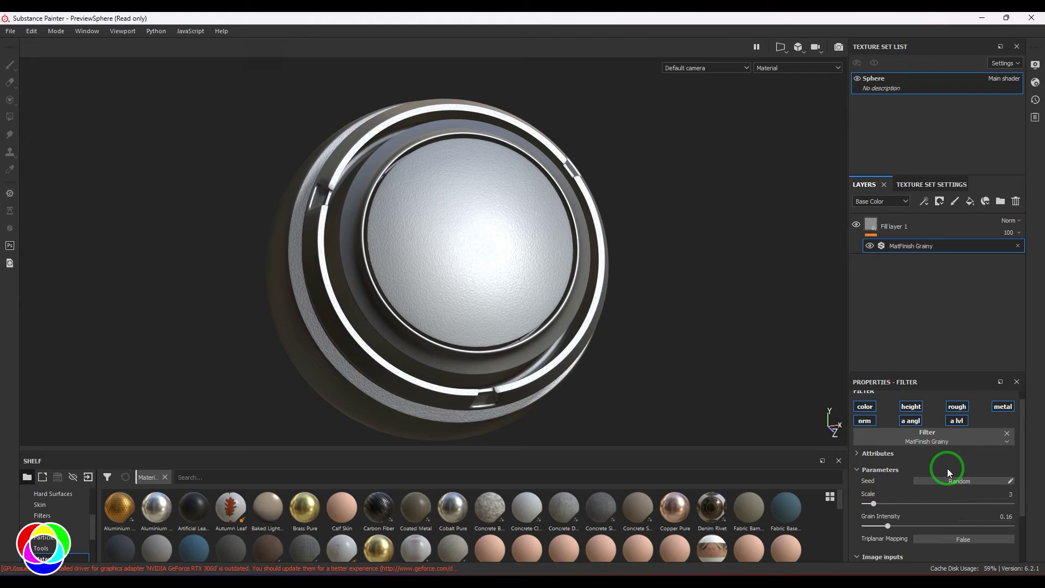
# Replace the filter with MatFinish Grinded
pyautogui.click(930, 449)
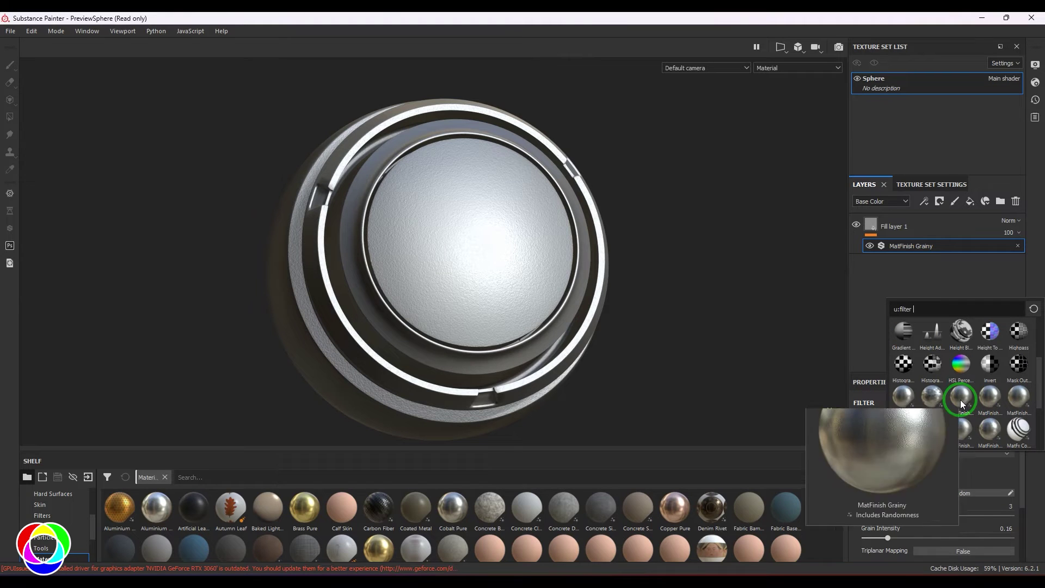
pyautogui.click(988, 400)
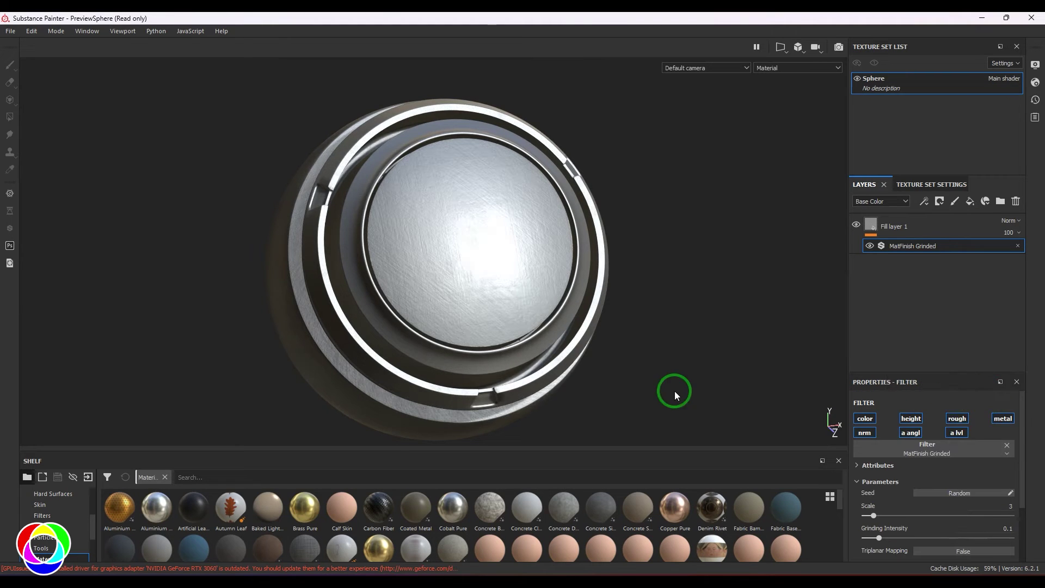
pyautogui.keyDown('shift'); pyautogui.moveTo(672, 329); pyautogui.dragTo(681, 354, button='right'); pyautogui.keyUp('shift')
# Set Grinding Intensity to 0.49 and Scale to 16, and turn on Triplanar Mapping
pyautogui.scroll(-2, 930, 494)
pyautogui.moveTo(880, 477); pyautogui.dragTo(936, 472)
pyautogui.moveTo(877, 452)
pyautogui.mouseDown()
pyautogui.moveTo(933, 455)
pyautogui.moveTo(874, 456)
pyautogui.mouseUp()
pyautogui.click(954, 486)
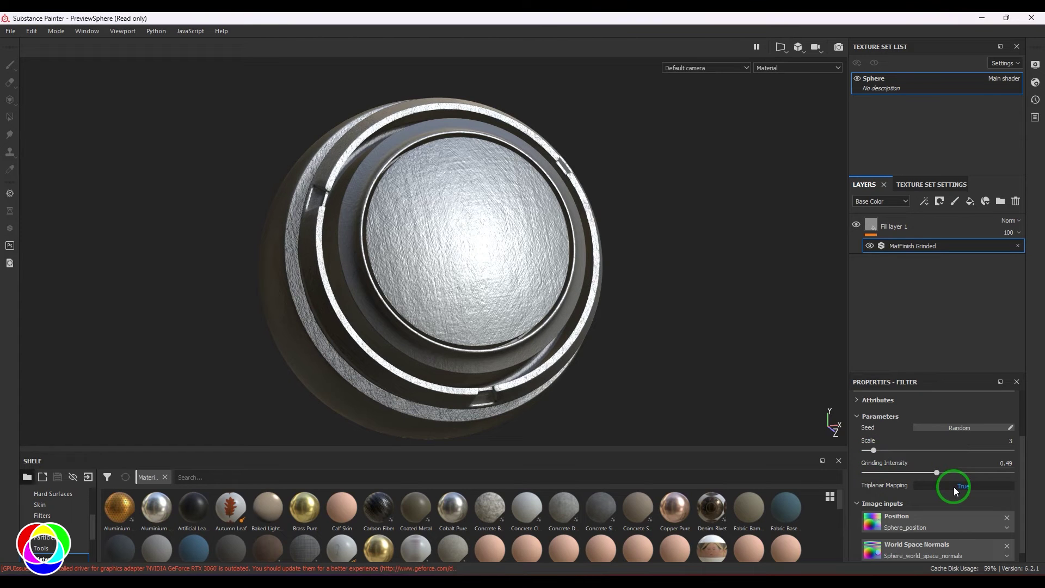
pyautogui.scroll(1, 956, 483)
pyautogui.scroll(1, 957, 478)
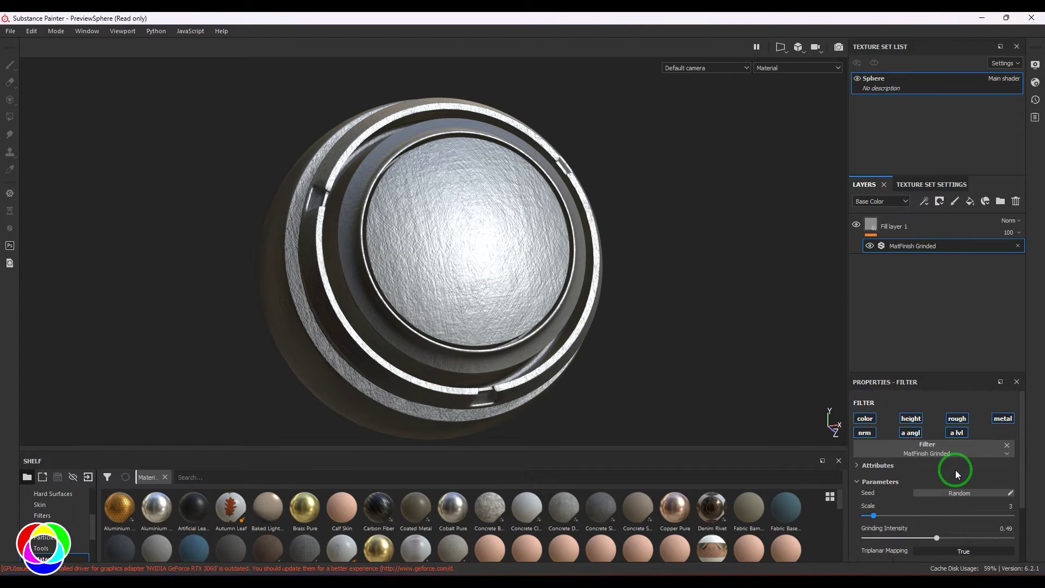
pyautogui.scroll(-1, 952, 453)
pyautogui.keyDown('alt'); pyautogui.moveTo(669, 323); pyautogui.dragTo(523, 297); pyautogui.keyUp('alt')
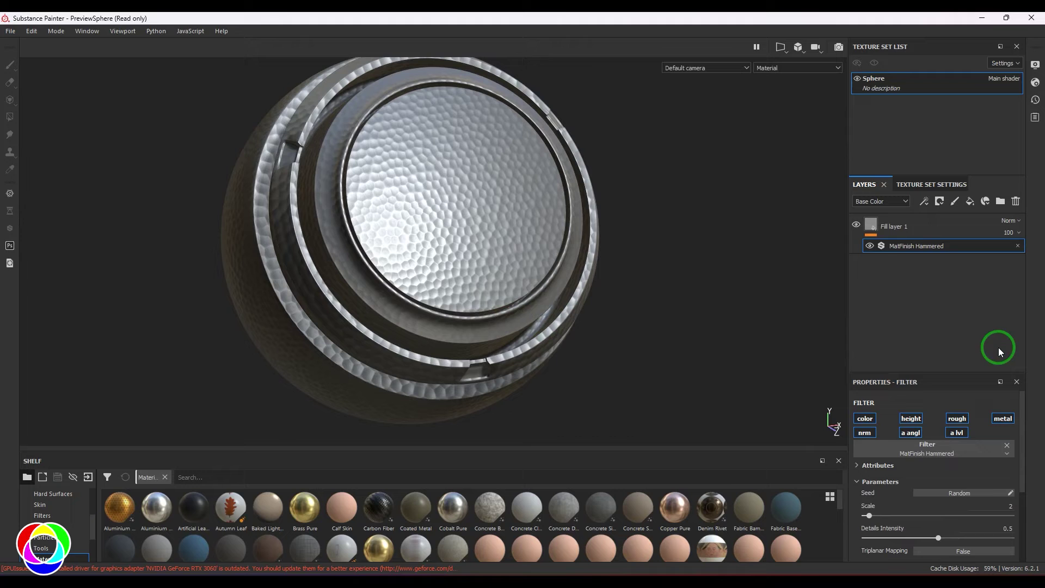
# Change Fill layer 1's base colour to copper-orange and check the hammered copper look
pyautogui.click(899, 226)
pyautogui.scroll(-1, 922, 465)
pyautogui.click(921, 465)
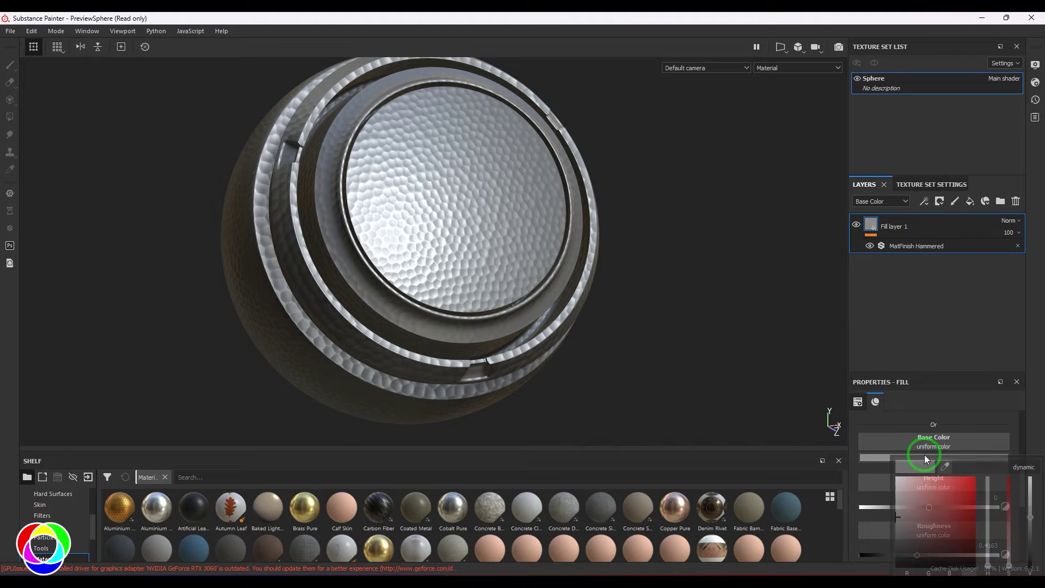
pyautogui.click(927, 504)
pyautogui.click(988, 566)
pyautogui.moveTo(989, 570); pyautogui.dragTo(989, 561)
pyautogui.scroll(3, 634, 308)
pyautogui.scroll(-5, 455, 275)
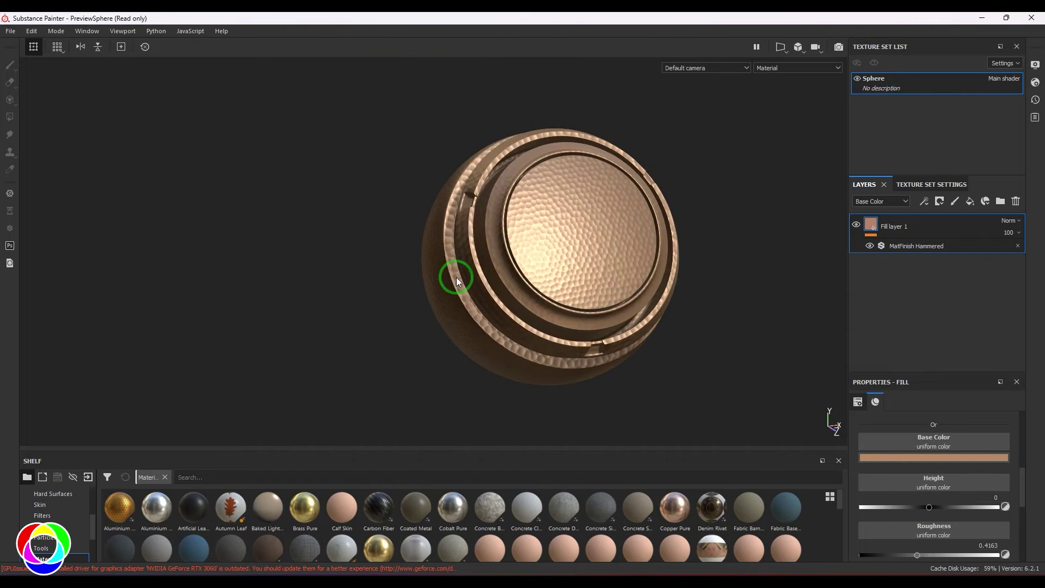
pyautogui.keyDown('alt'); pyautogui.moveTo(455, 276); pyautogui.dragTo(671, 325); pyautogui.keyUp('alt')
pyautogui.scroll(5, 672, 325)
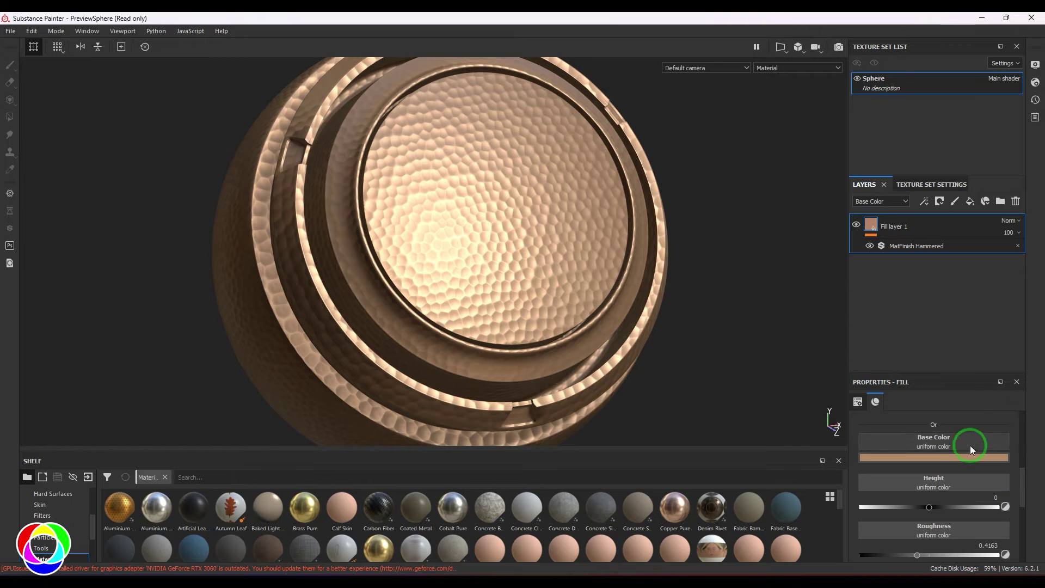
pyautogui.click(931, 248)
# Switch to MatFinish Perforated Circles with smaller holes and make the fill's base colour grey
pyautogui.click(945, 454)
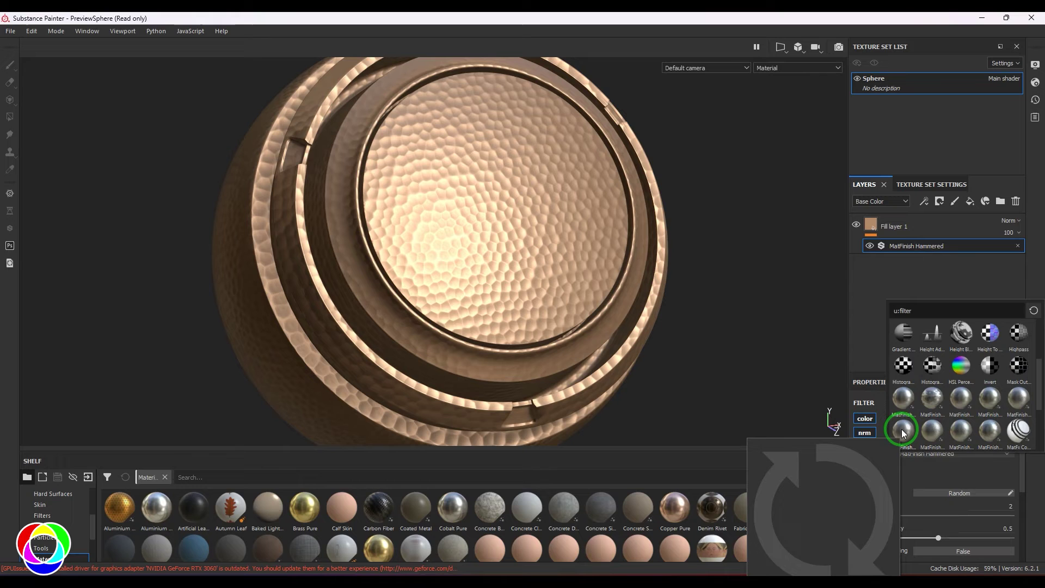
pyautogui.click(902, 431)
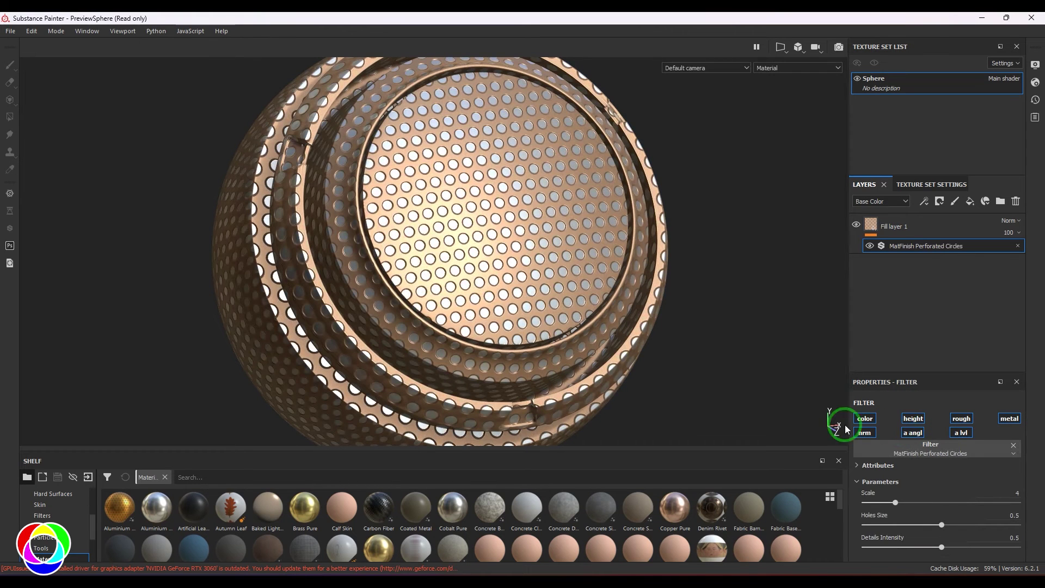
pyautogui.moveTo(895, 502); pyautogui.dragTo(880, 547)
pyautogui.click(887, 226)
pyautogui.click(901, 459)
# Set the Perforated Circles Scale to 4, with Holes Size 0.33 and Details Intensity 0.09
pyautogui.click(956, 246)
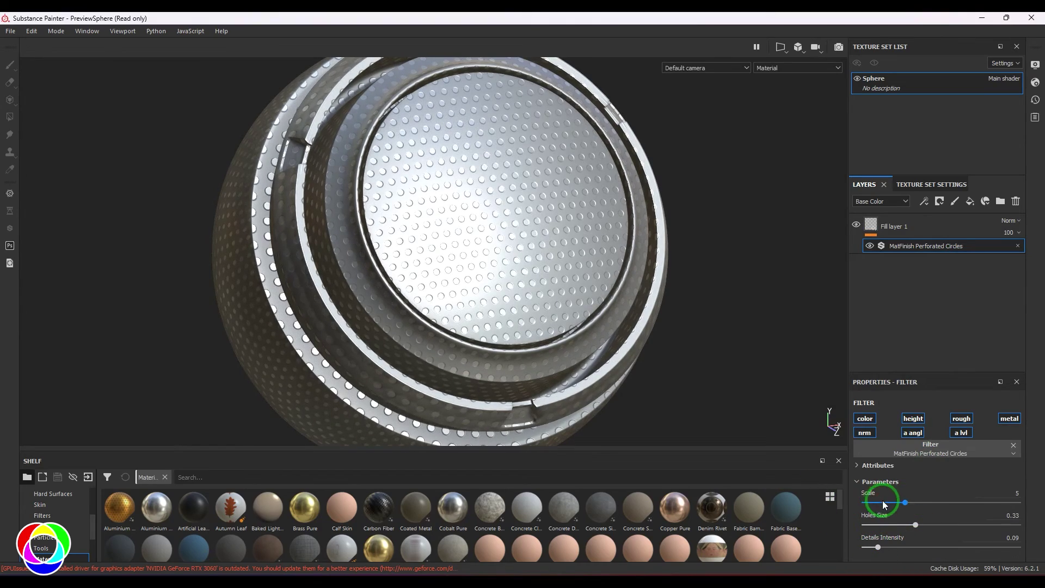
pyautogui.moveTo(883, 501)
pyautogui.mouseDown()
pyautogui.moveTo(871, 503)
pyautogui.moveTo(903, 502)
pyautogui.moveTo(869, 503)
pyautogui.moveTo(885, 505)
pyautogui.mouseUp()
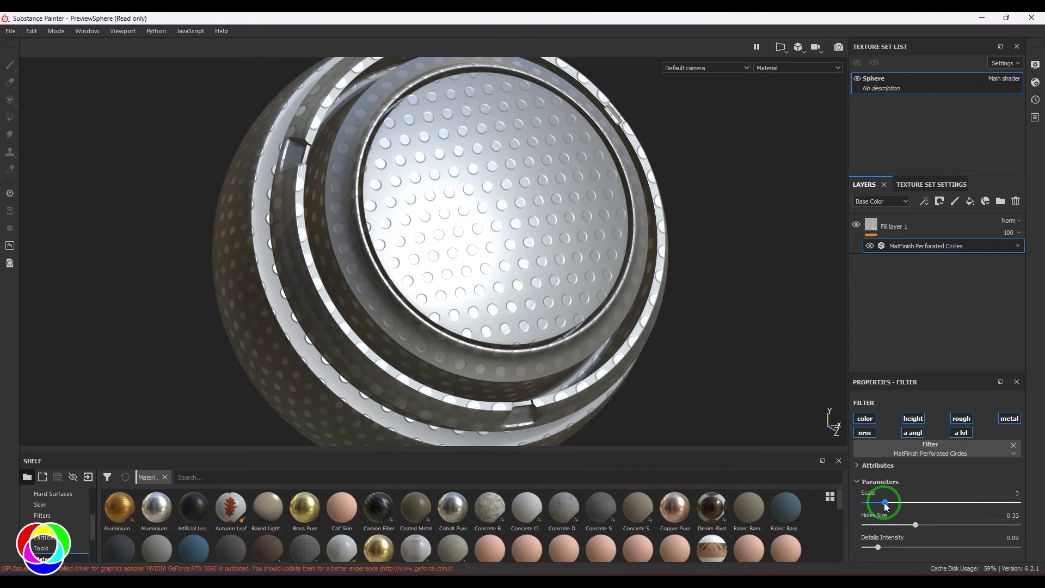
pyautogui.scroll(-5, 786, 294)
pyautogui.keyDown('alt'); pyautogui.moveTo(787, 294); pyautogui.dragTo(432, 343); pyautogui.keyUp('alt')
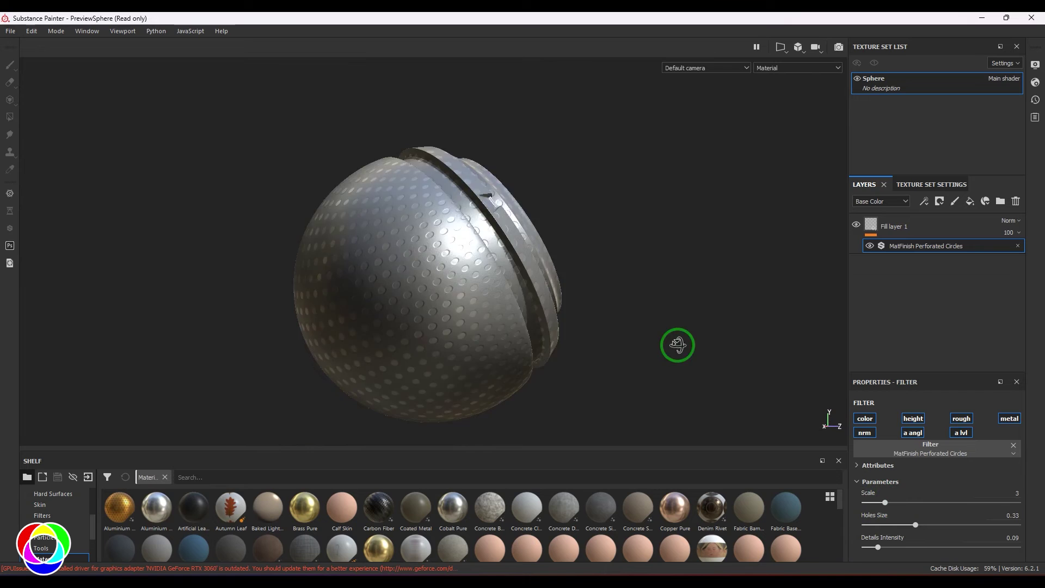
pyautogui.scroll(4, 431, 344)
pyautogui.keyDown('alt'); pyautogui.moveTo(574, 320); pyautogui.dragTo(509, 334); pyautogui.keyUp('alt')
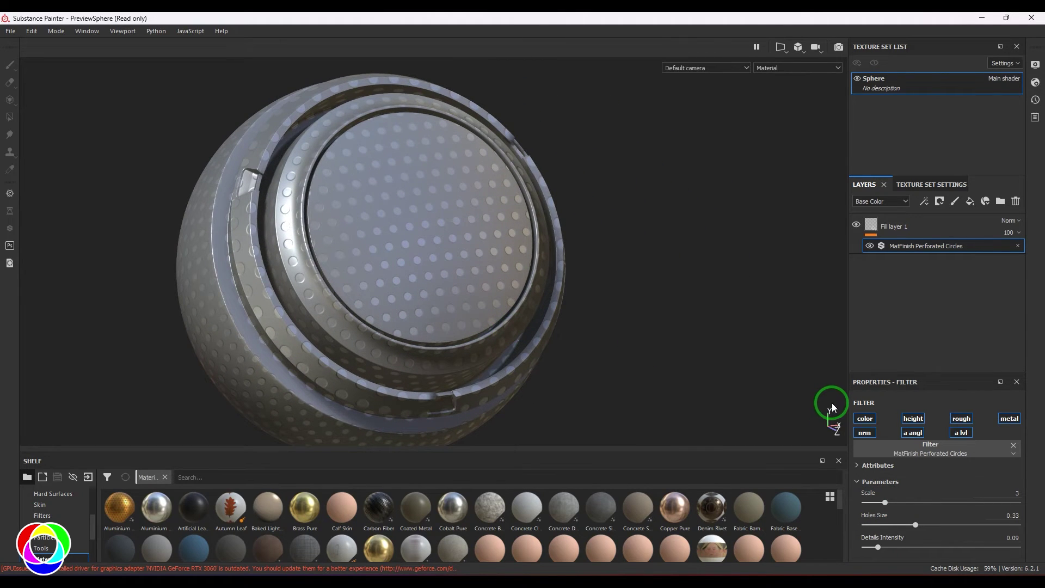
pyautogui.moveTo(883, 507)
pyautogui.mouseDown()
pyautogui.moveTo(873, 503)
pyautogui.moveTo(897, 510)
pyautogui.mouseUp()
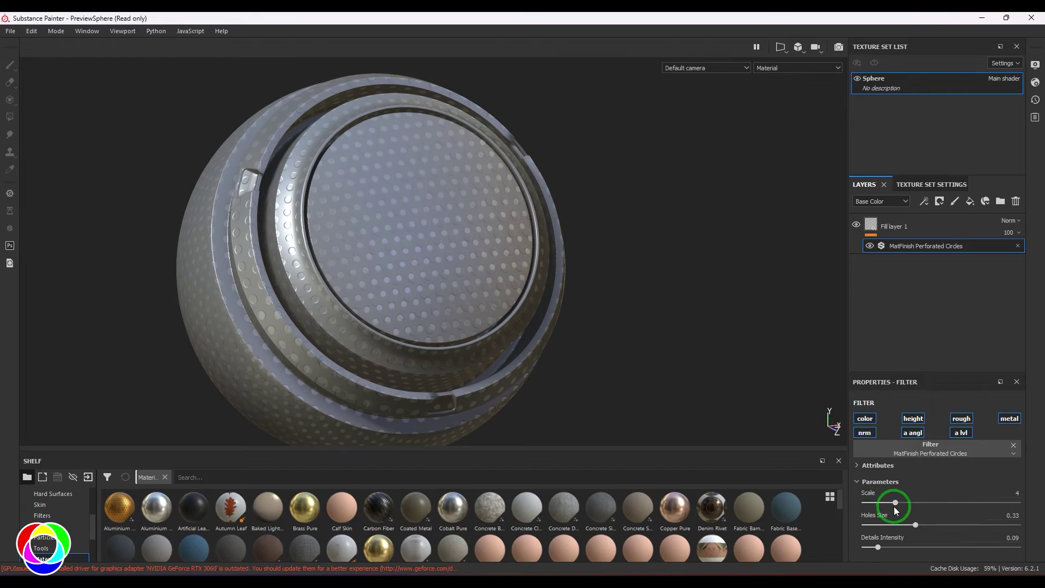
# Replace the filter with MatFinish Powder Coated
pyautogui.click(940, 448)
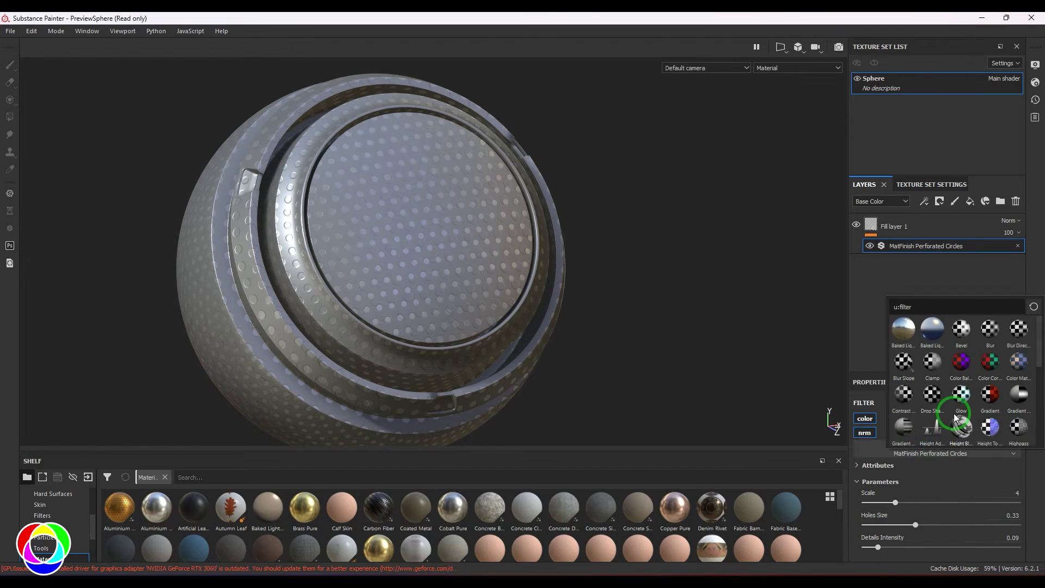
pyautogui.scroll(3, 955, 418)
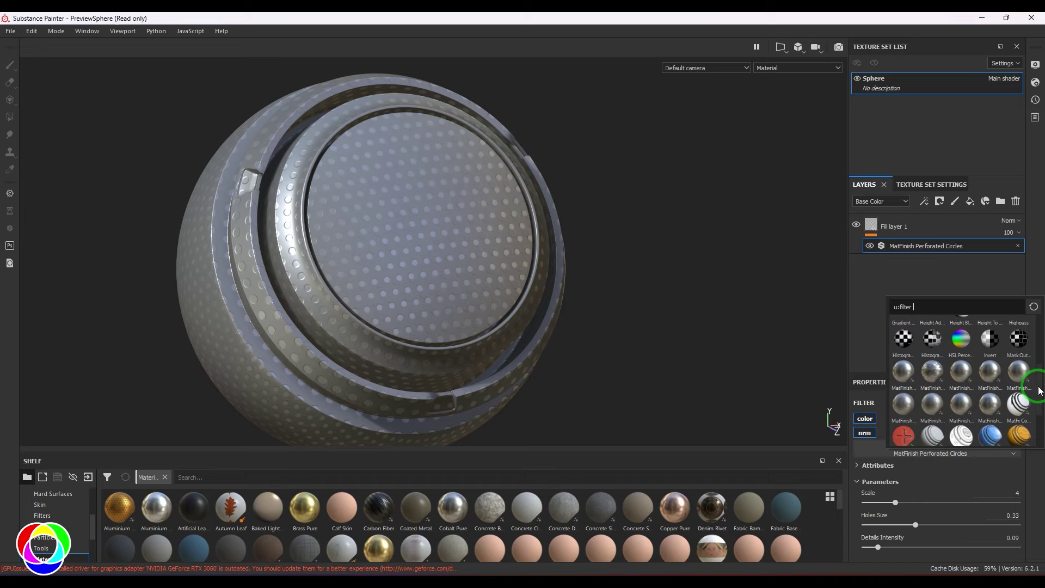
pyautogui.click(933, 406)
pyautogui.moveTo(594, 366)
pyautogui.keyDown('alt'); pyautogui.mouseDown()
pyautogui.moveTo(532, 338)
pyautogui.moveTo(653, 319)
pyautogui.moveTo(696, 326)
pyautogui.moveTo(706, 341)
pyautogui.mouseUp(); pyautogui.keyUp('alt')
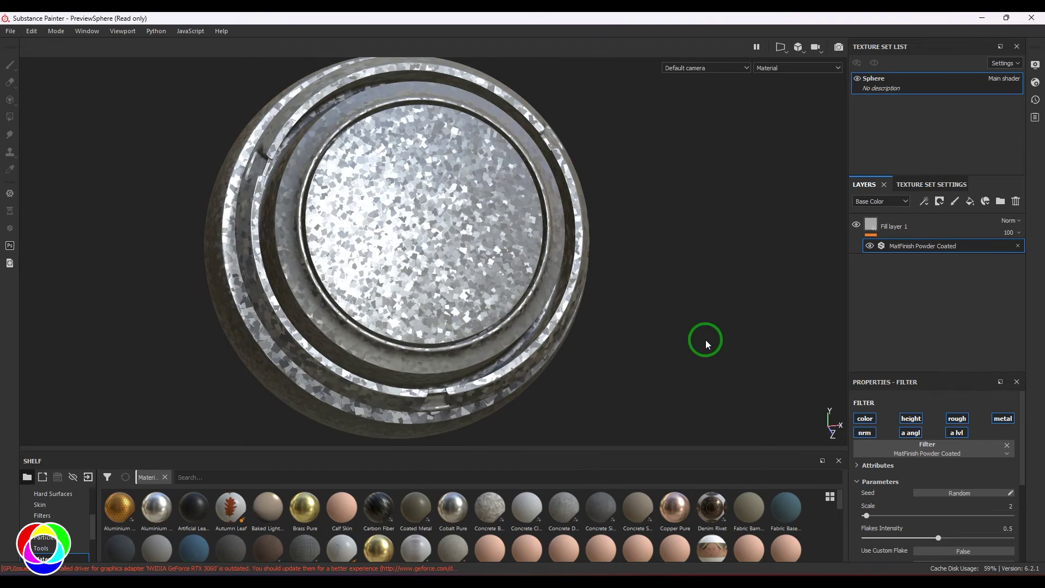
# Reduce Flakes Intensity to 0.12, enable Triplanar Mapping, and open the Custom Flake texture picker
pyautogui.click(907, 538)
pyautogui.moveTo(905, 539); pyautogui.dragTo(871, 520)
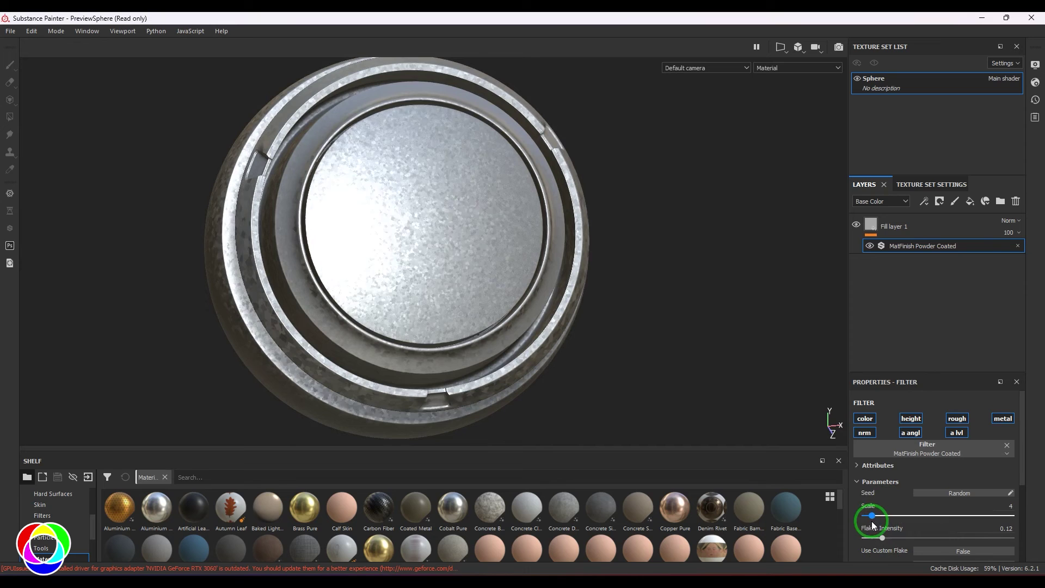
pyautogui.scroll(-2, 896, 518)
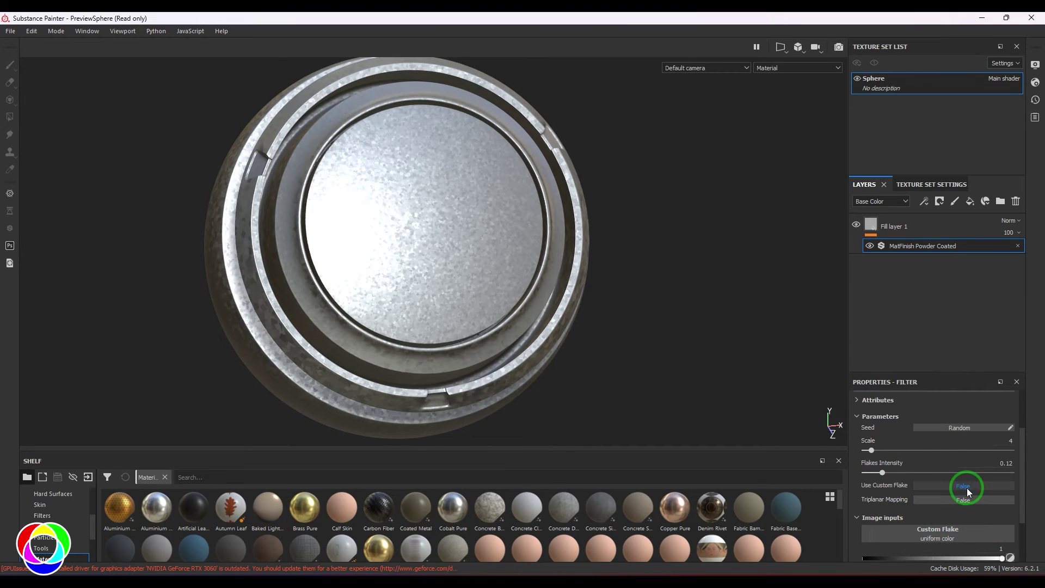
pyautogui.click(969, 503)
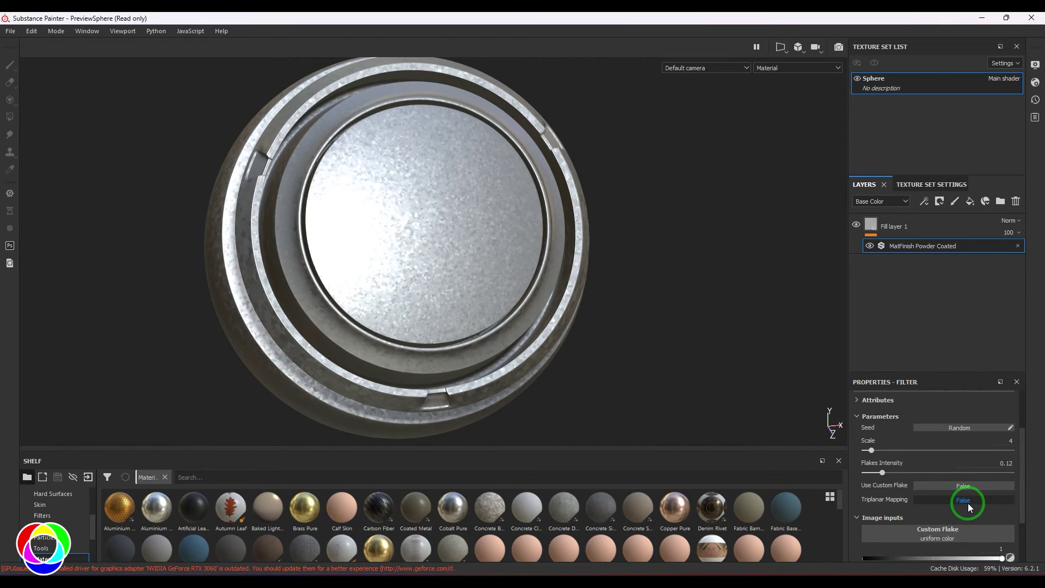
pyautogui.click(983, 535)
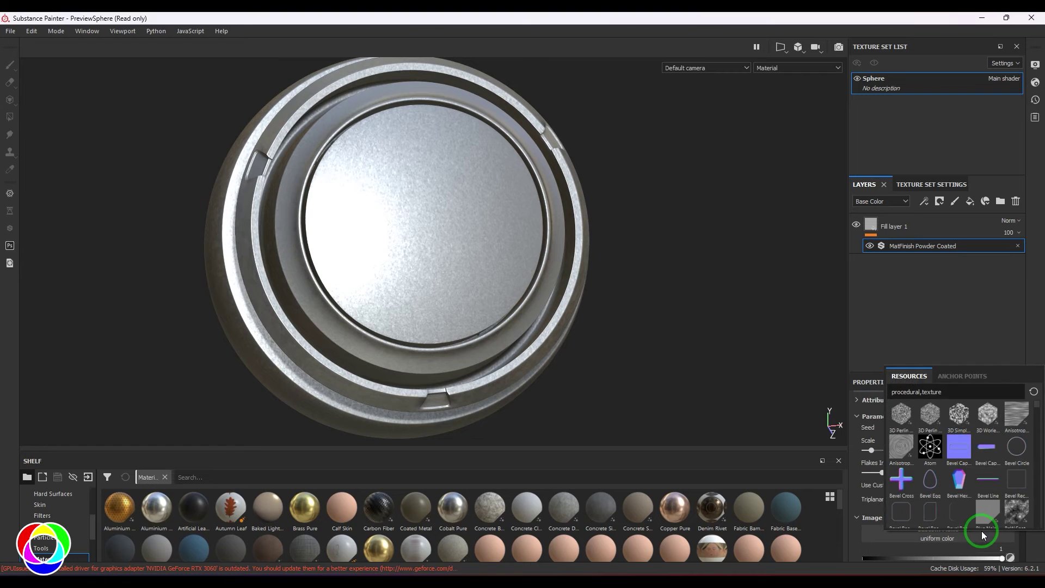
# Dismiss the texture choices, select Fill layer 1 and lower its Metallic to 0.1946
pyautogui.click(1024, 358)
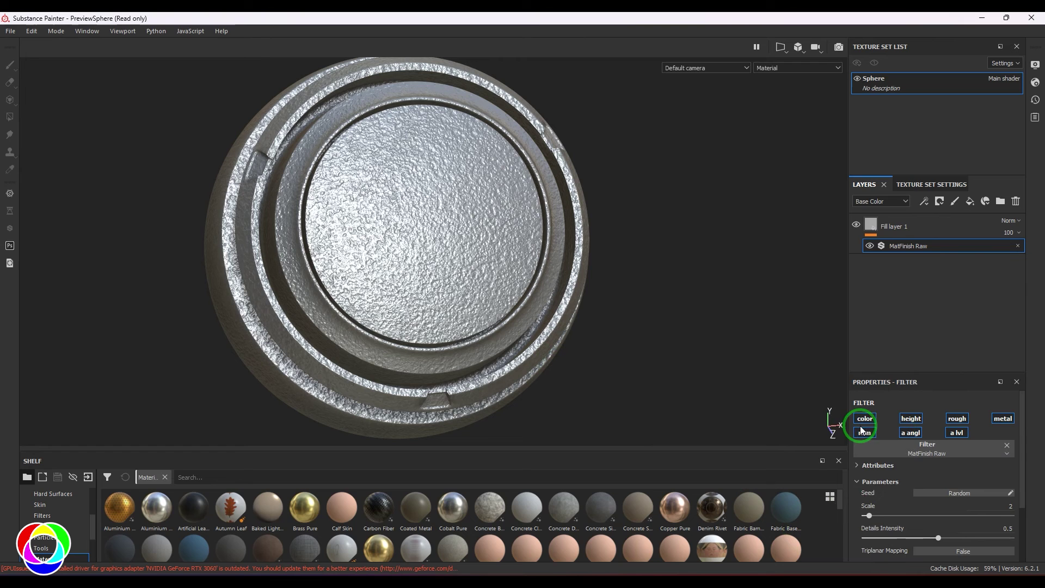
pyautogui.click(871, 223)
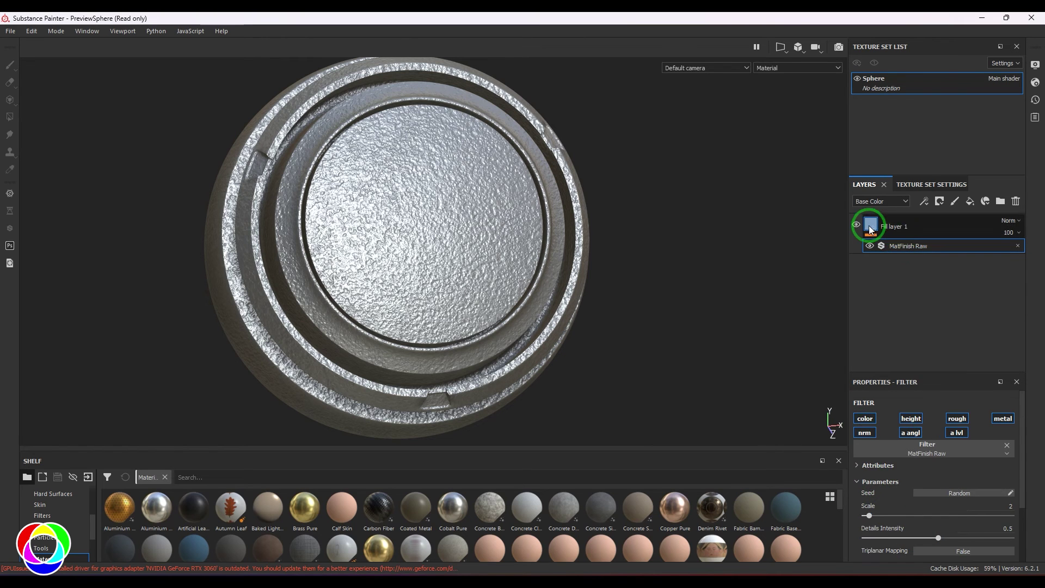
pyautogui.scroll(-2, 926, 518)
pyautogui.moveTo(925, 539); pyautogui.dragTo(886, 538)
pyautogui.scroll(5, 901, 521)
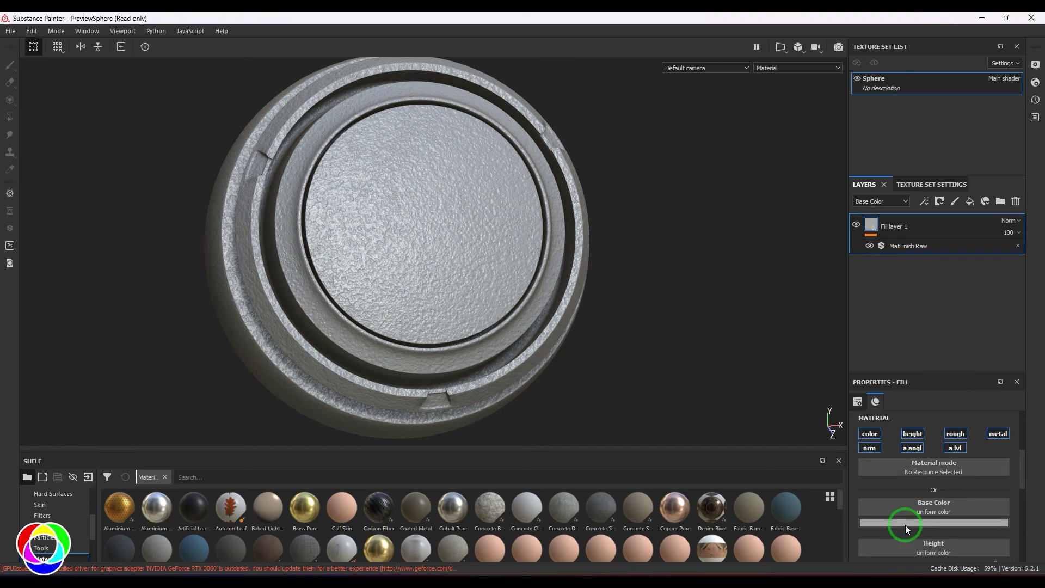
# Set the fill's Base Color to dark brown
pyautogui.click(906, 524)
pyautogui.moveTo(930, 460)
pyautogui.mouseDown()
pyautogui.moveTo(910, 473)
pyautogui.moveTo(928, 476)
pyautogui.mouseUp()
pyautogui.click(989, 497)
pyautogui.click(957, 490)
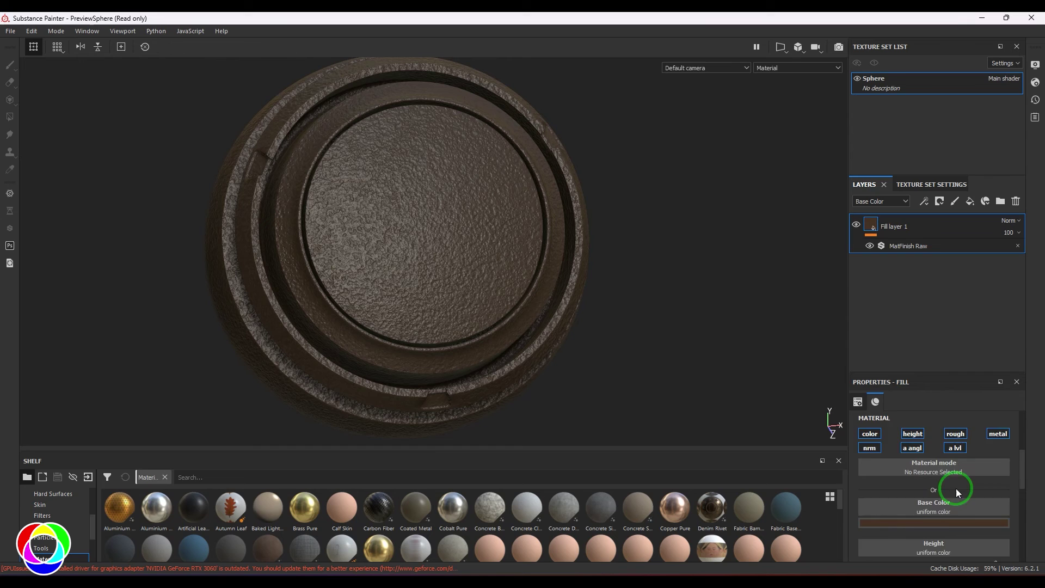
# Raise the fill's Roughness to 0.6148 and select the MatFinish Raw filter
pyautogui.scroll(-3, 935, 523)
pyautogui.moveTo(933, 523)
pyautogui.mouseDown()
pyautogui.moveTo(957, 524)
pyautogui.moveTo(946, 526)
pyautogui.mouseUp()
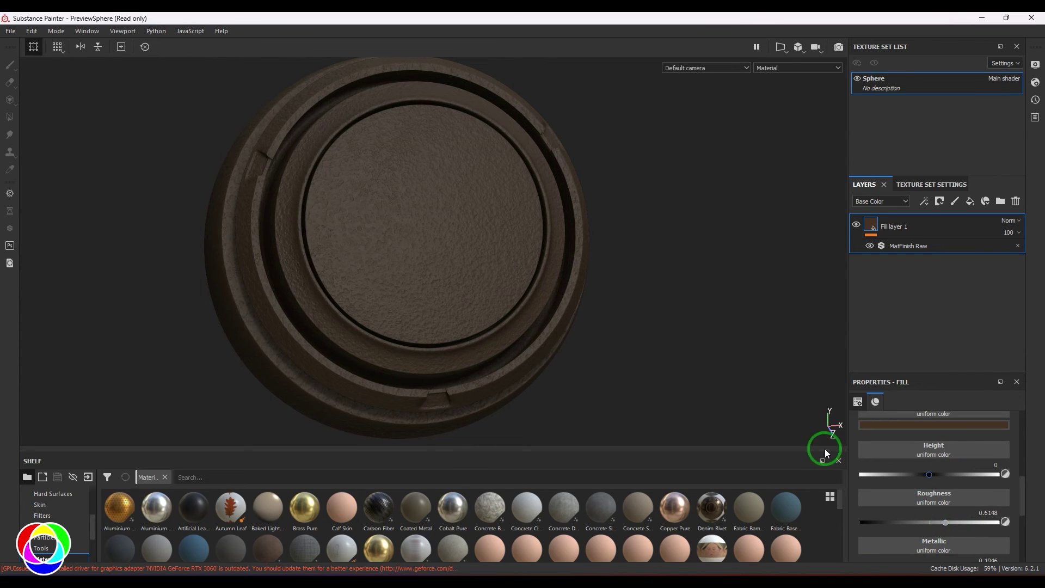
pyautogui.moveTo(652, 351)
pyautogui.keyDown('alt'); pyautogui.mouseDown()
pyautogui.moveTo(490, 350)
pyautogui.moveTo(655, 346)
pyautogui.mouseUp(); pyautogui.keyUp('alt')
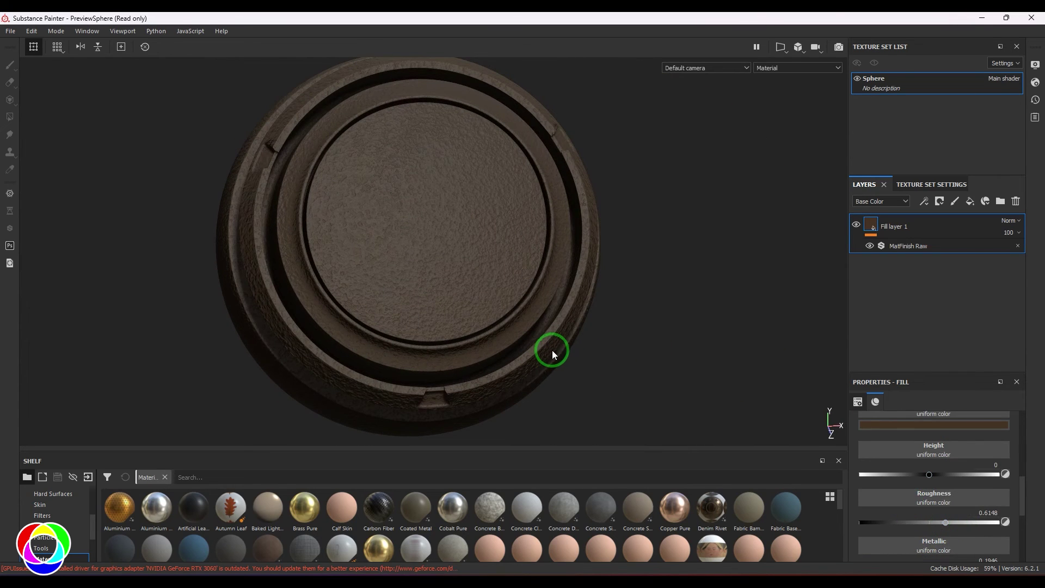
pyautogui.scroll(5, 959, 432)
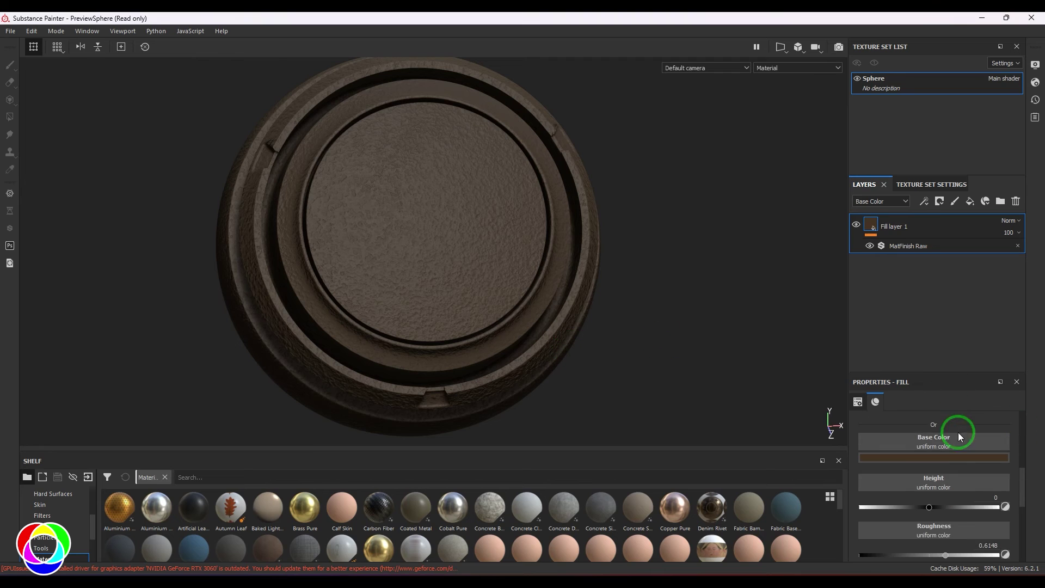
pyautogui.click(907, 246)
pyautogui.scroll(-3, 955, 502)
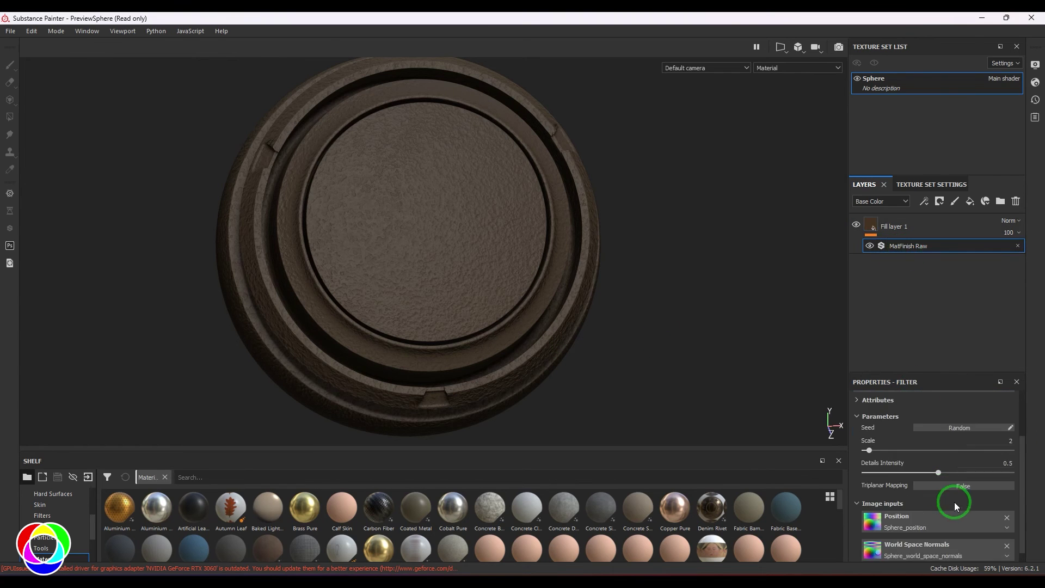
# Replace the filter with MatFinish Rough: Scale 6, Scale Grunge 3, Brushing Intensity 0.49, Brushing Warp 16.36
pyautogui.scroll(3, 955, 490)
pyautogui.click(958, 451)
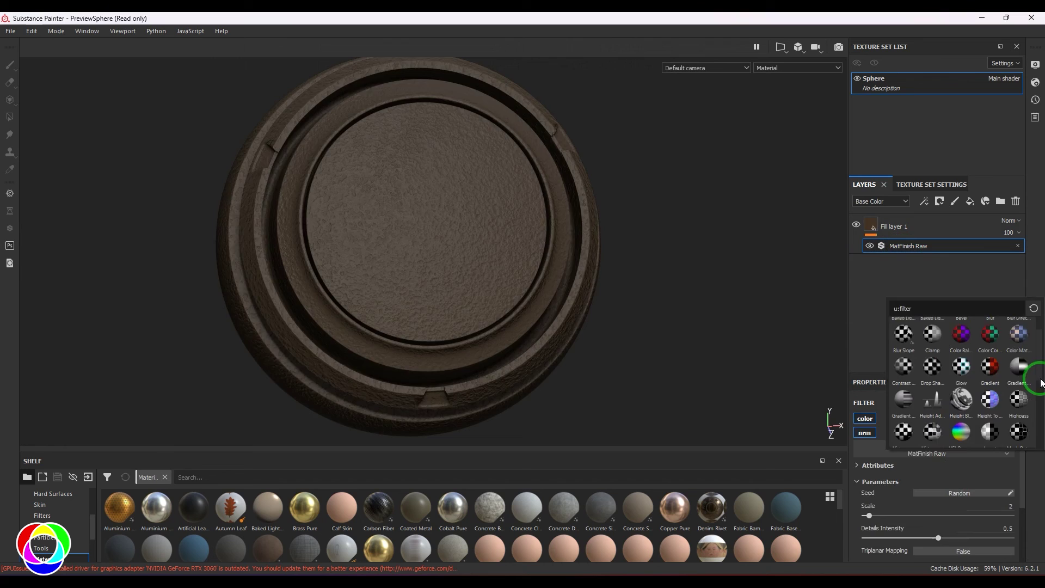
pyautogui.click(1021, 396)
pyautogui.moveTo(870, 418); pyautogui.dragTo(915, 418)
pyautogui.keyDown('alt'); pyautogui.moveTo(526, 326); pyautogui.dragTo(613, 372); pyautogui.keyUp('alt')
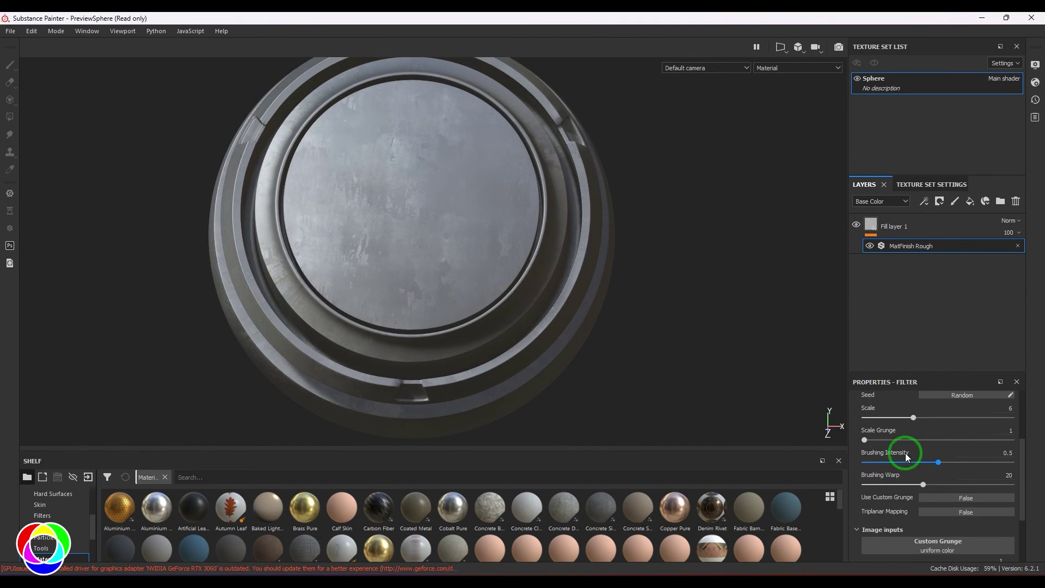
pyautogui.moveTo(908, 440)
pyautogui.mouseDown()
pyautogui.moveTo(888, 442)
pyautogui.moveTo(884, 463)
pyautogui.moveTo(980, 462)
pyautogui.mouseUp()
pyautogui.moveTo(923, 484)
pyautogui.mouseDown()
pyautogui.moveTo(880, 484)
pyautogui.moveTo(981, 484)
pyautogui.moveTo(878, 484)
pyautogui.moveTo(948, 485)
pyautogui.moveTo(913, 485)
pyautogui.moveTo(910, 460)
pyautogui.moveTo(1018, 464)
pyautogui.moveTo(953, 470)
pyautogui.mouseUp()
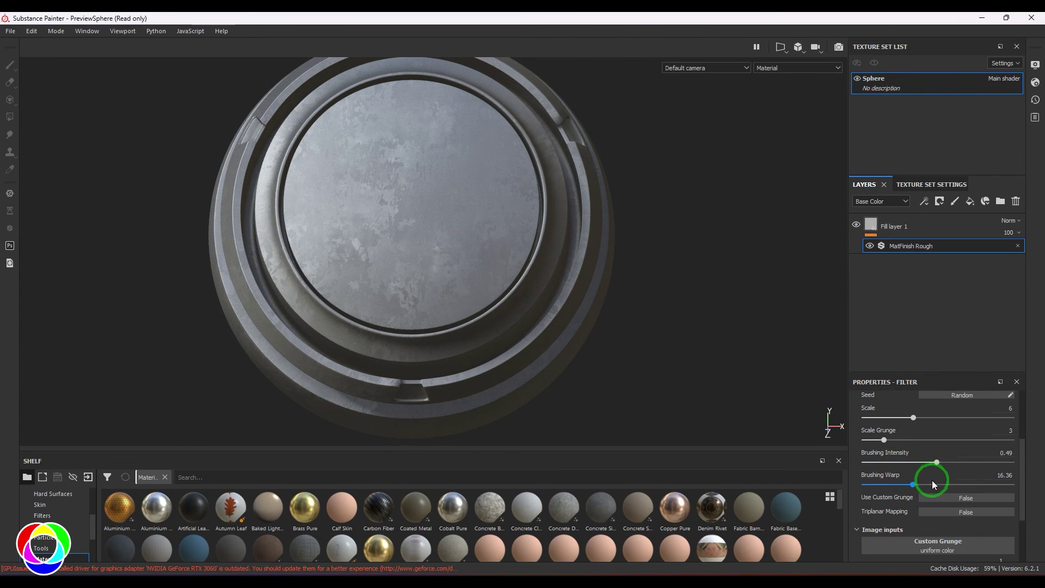
# Leave custom grunge off and set Triplanar Mapping to True
pyautogui.scroll(-1, 932, 480)
pyautogui.click(970, 464)
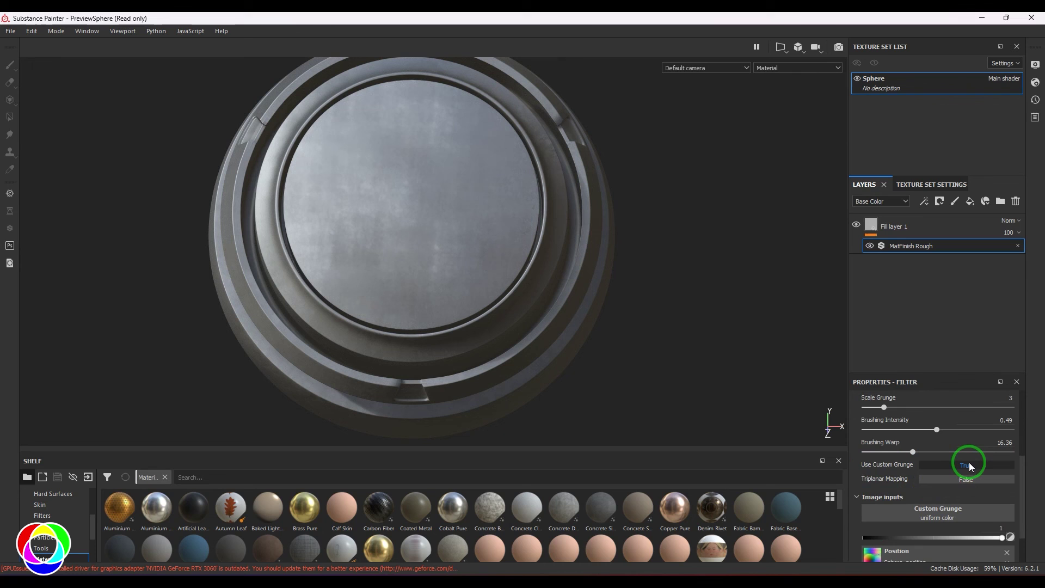
pyautogui.click(969, 463)
pyautogui.click(969, 477)
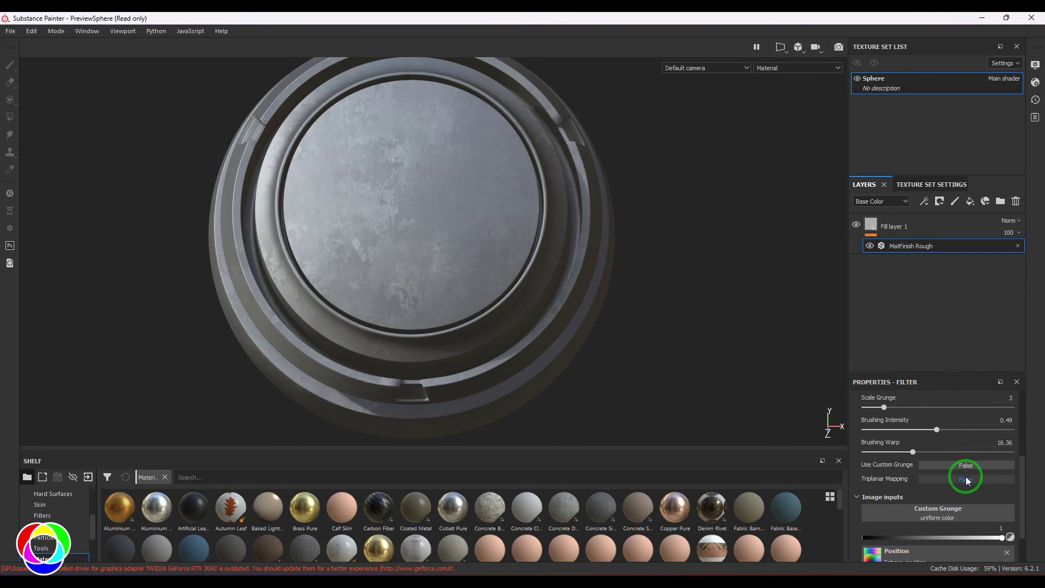
pyautogui.click(968, 481)
# Reopen the filter browser showing the MatFinish filter thumbnails
pyautogui.scroll(4, 966, 480)
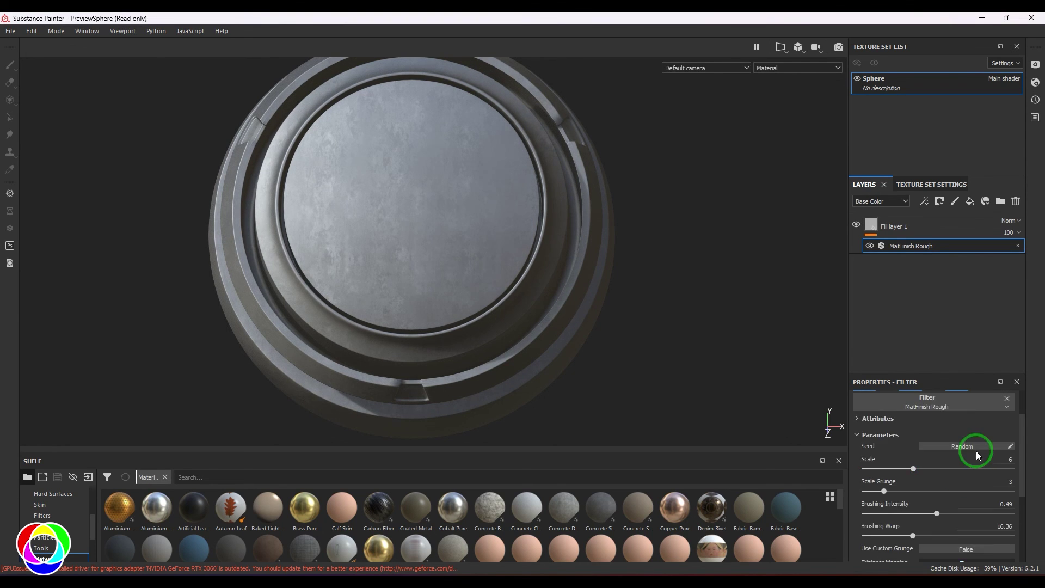
pyautogui.click(945, 455)
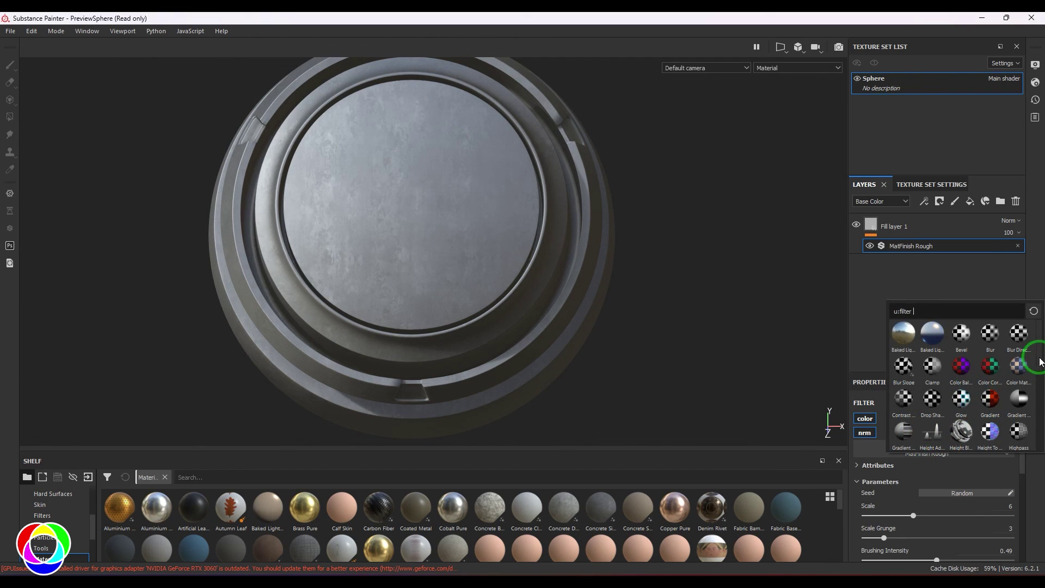
pyautogui.moveTo(1040, 362); pyautogui.dragTo(1041, 415)
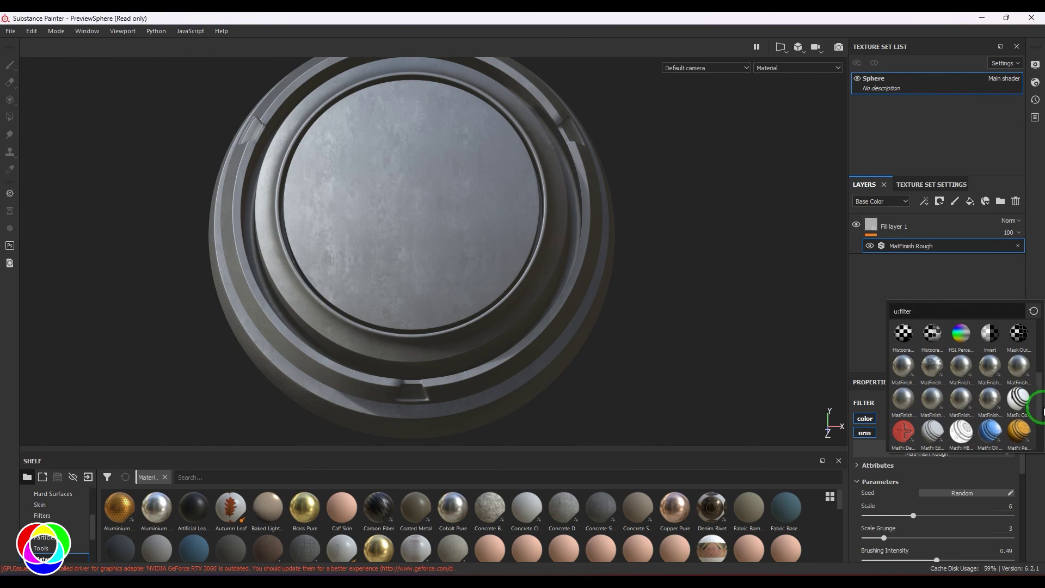
pyautogui.click(989, 397)
pyautogui.moveTo(923, 397)
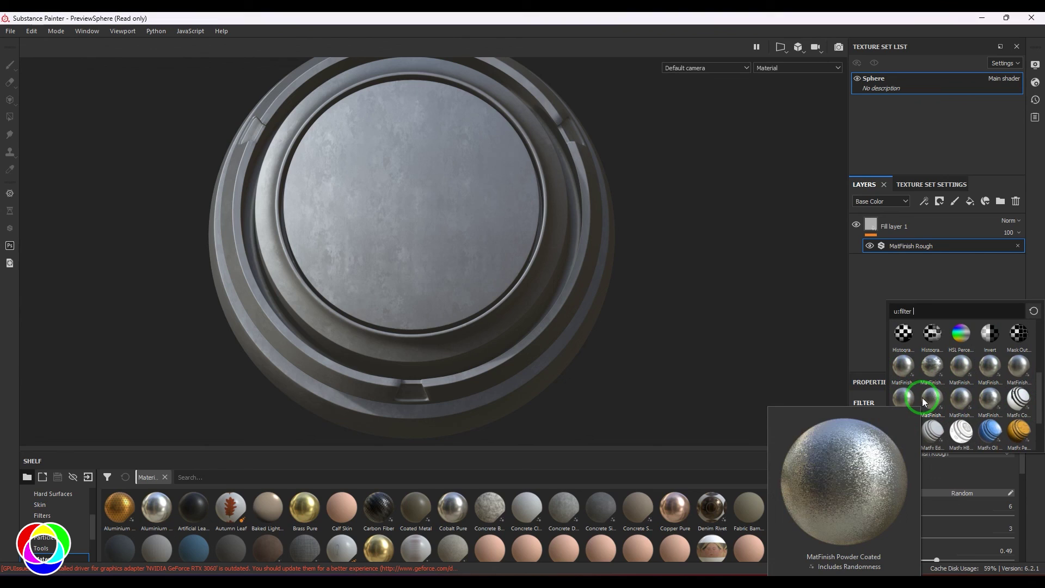